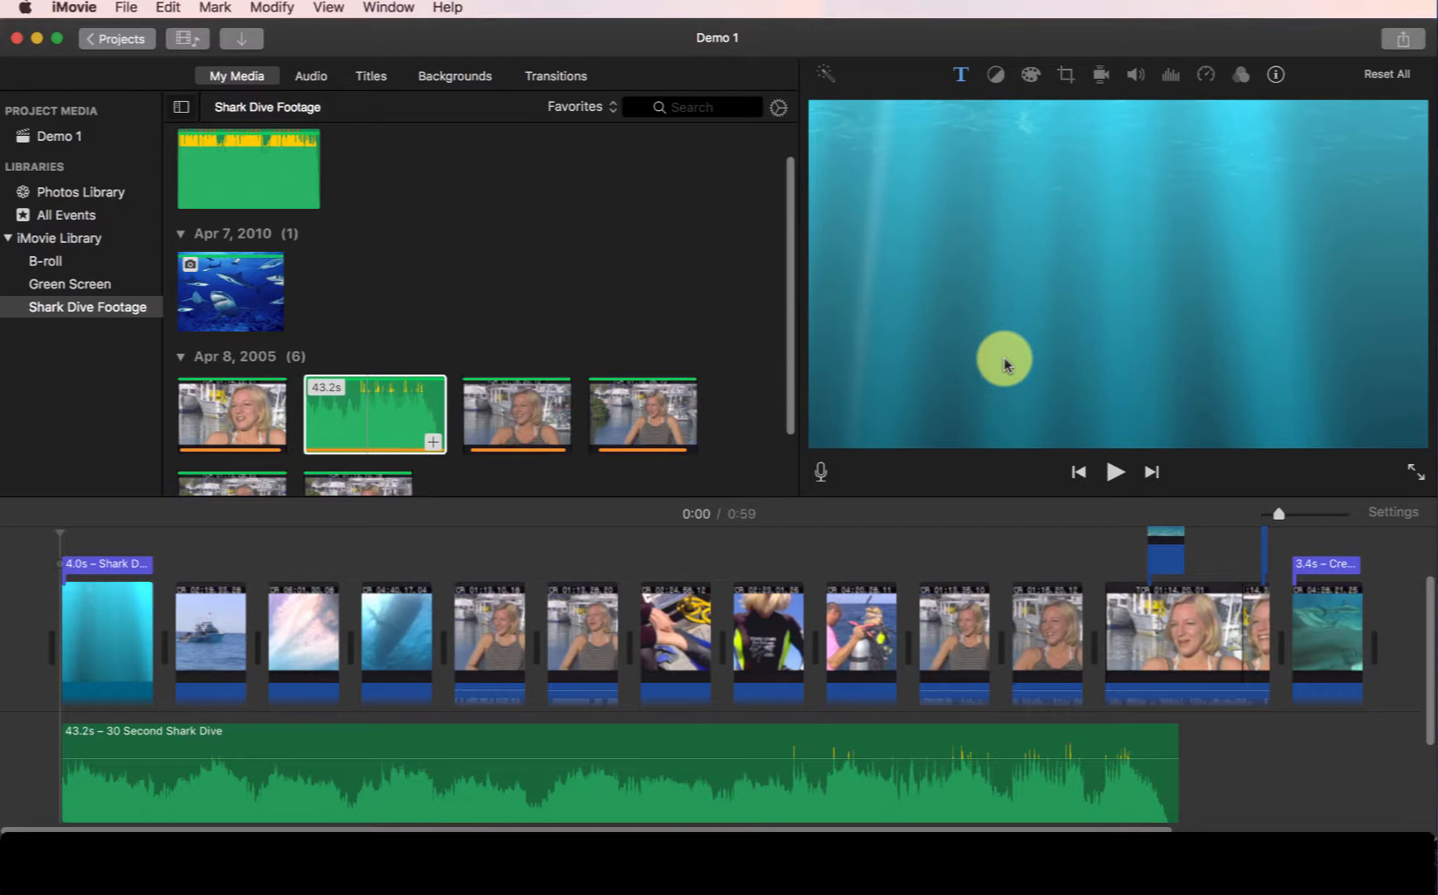
Play back the project, then lower the overall volume of the 30 Second Shark Dive music clip slightly.
key(space)
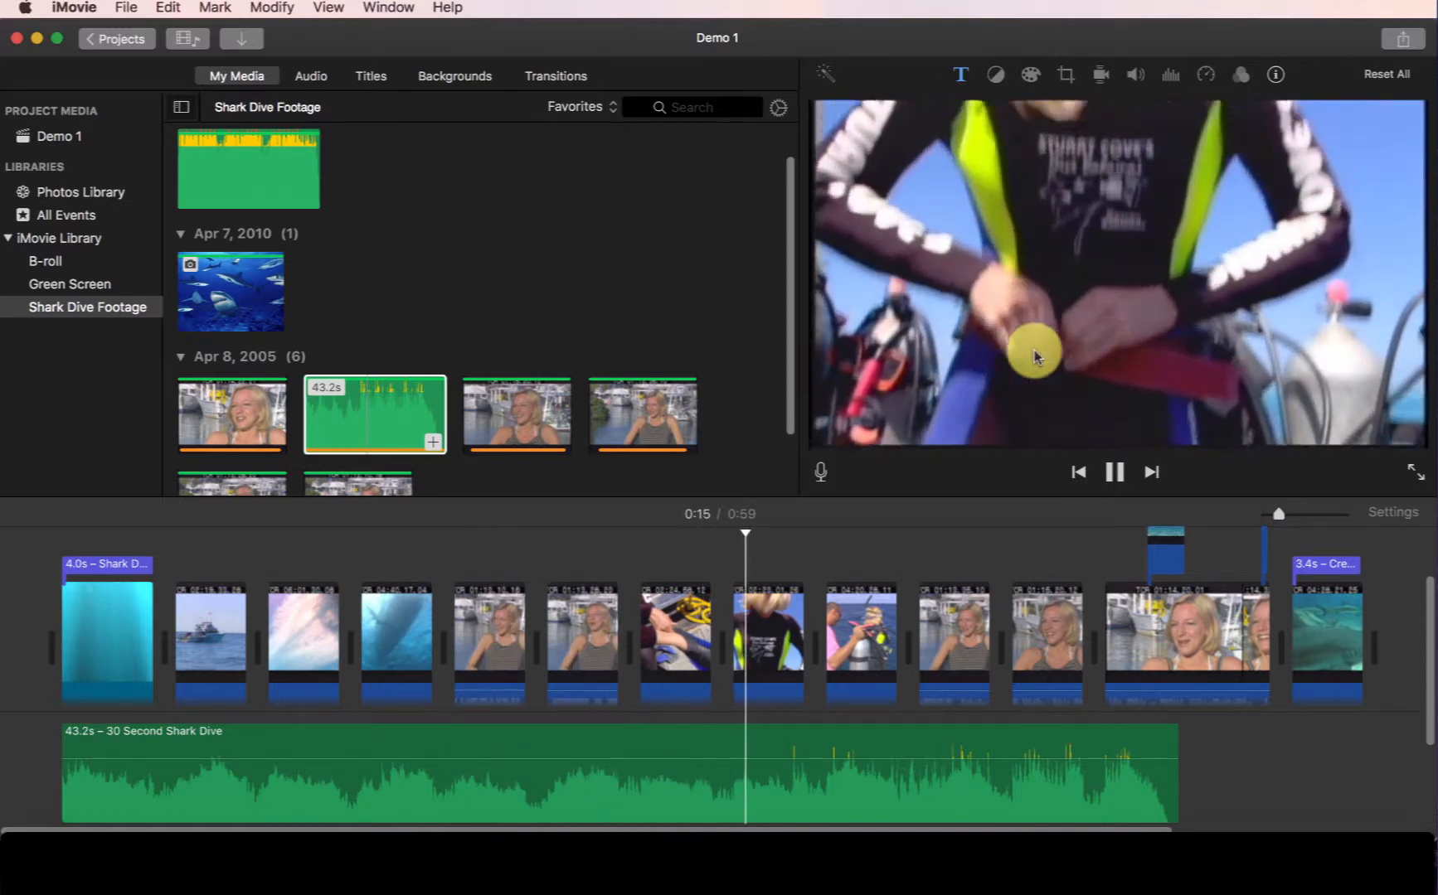
key(space)
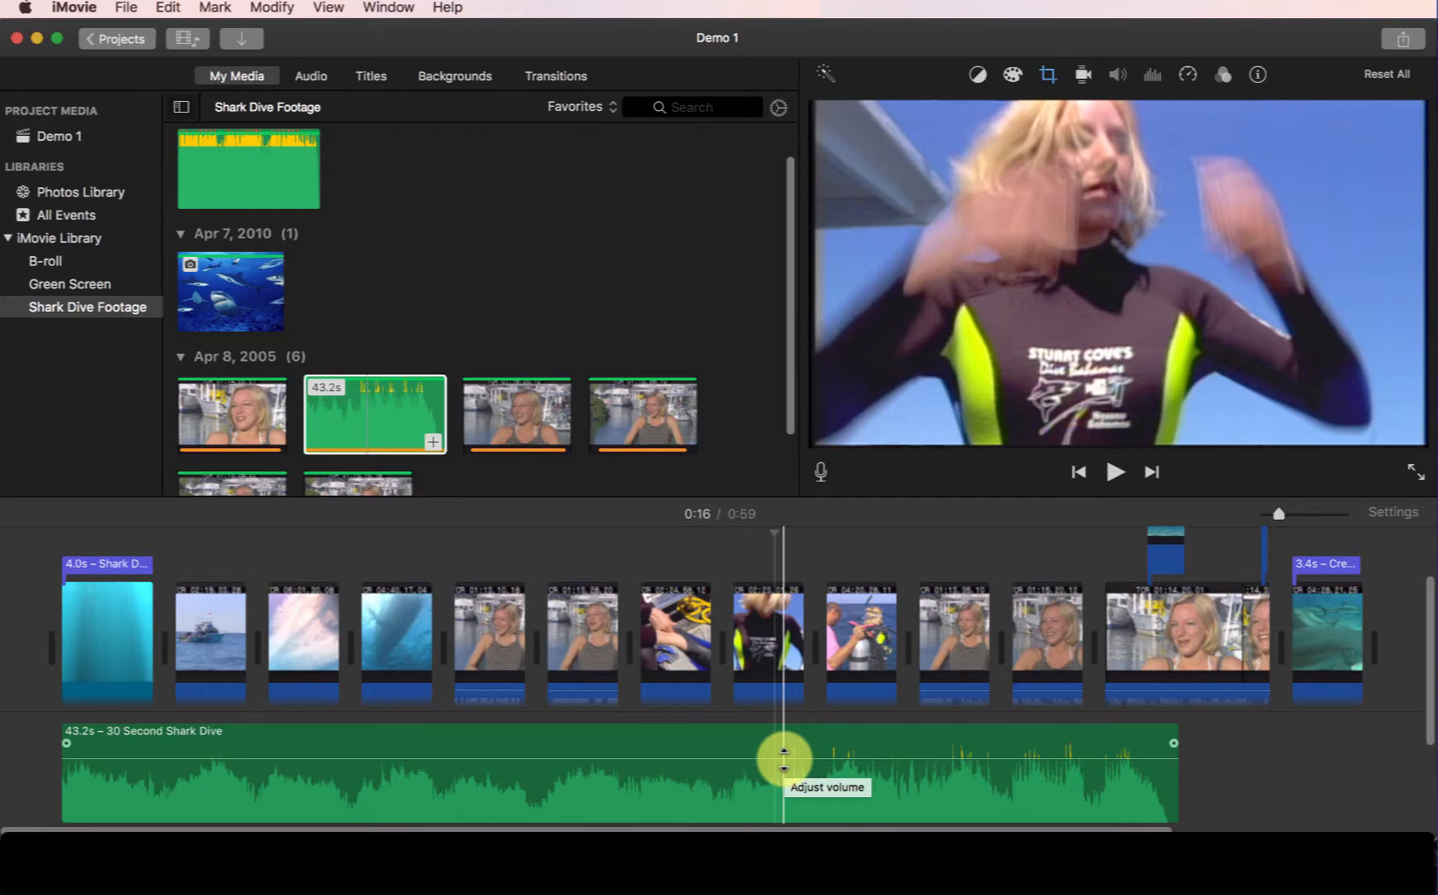
drag(784, 757, 784, 768)
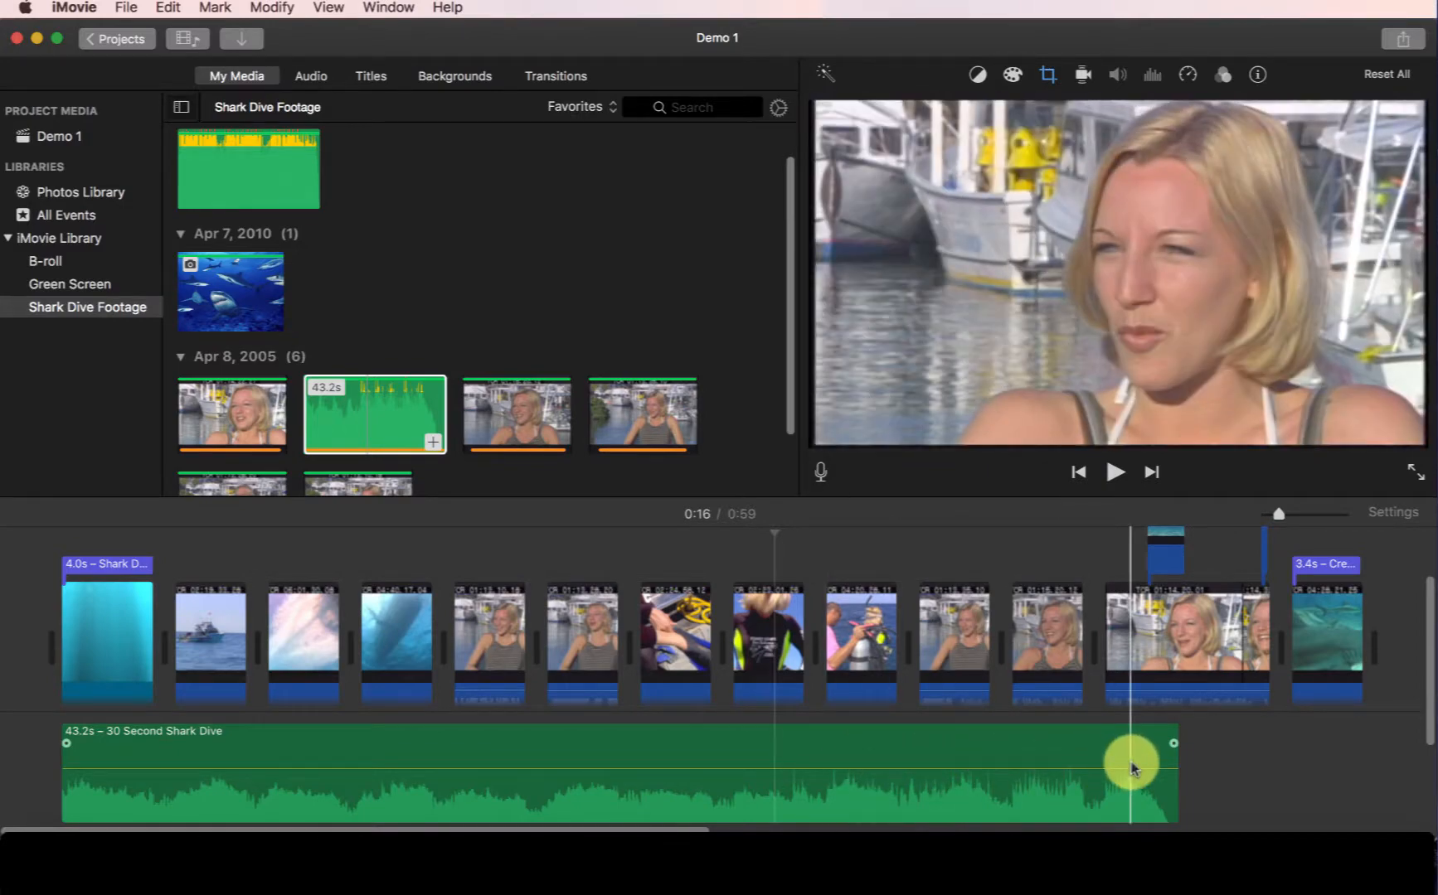
Play the project from the beginning to review where the interview speech overlaps the music.
click(67, 553)
key(space)
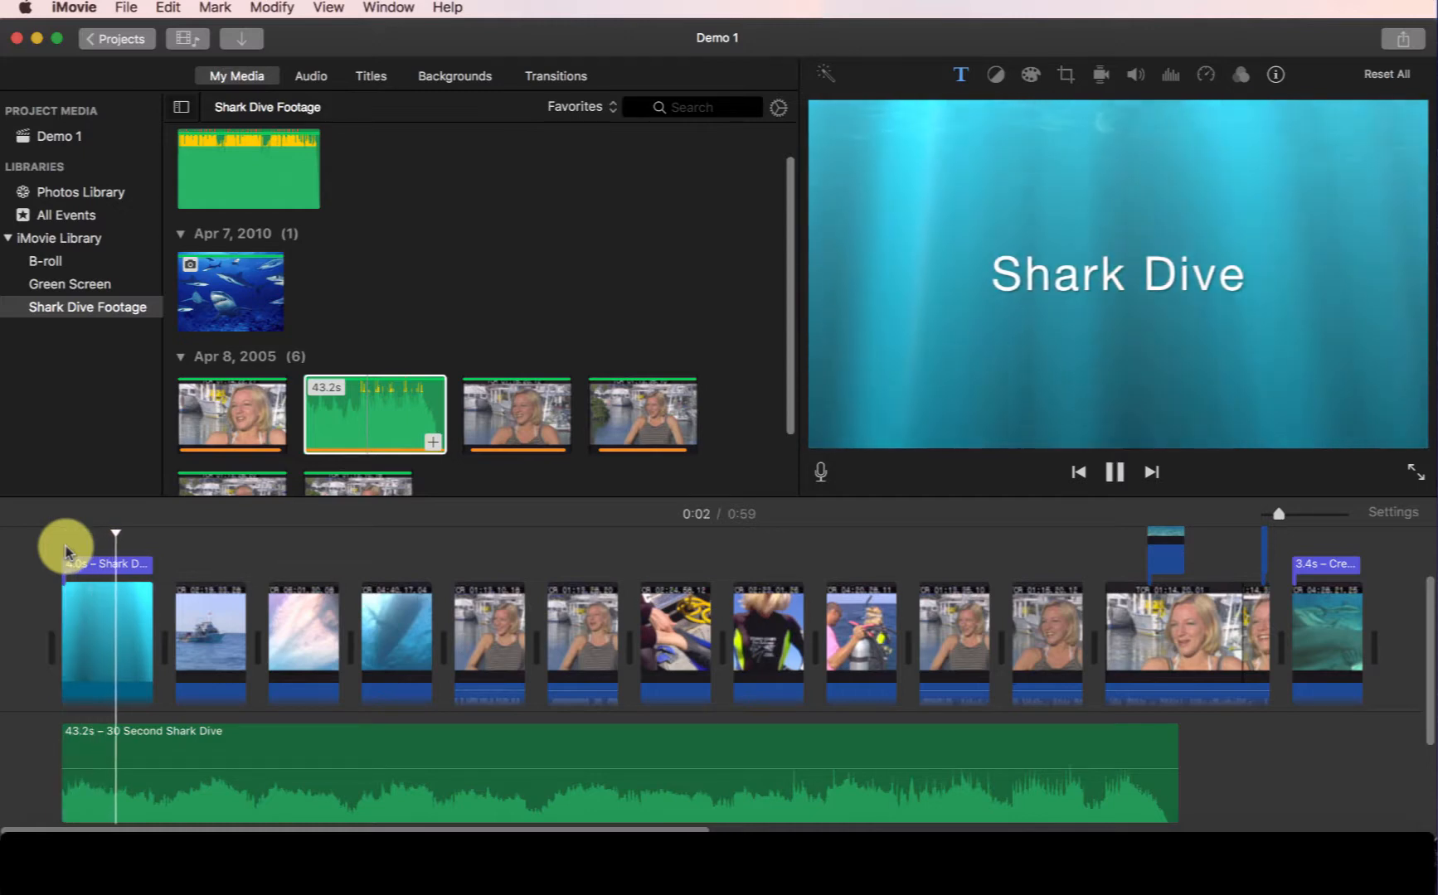
key(space)
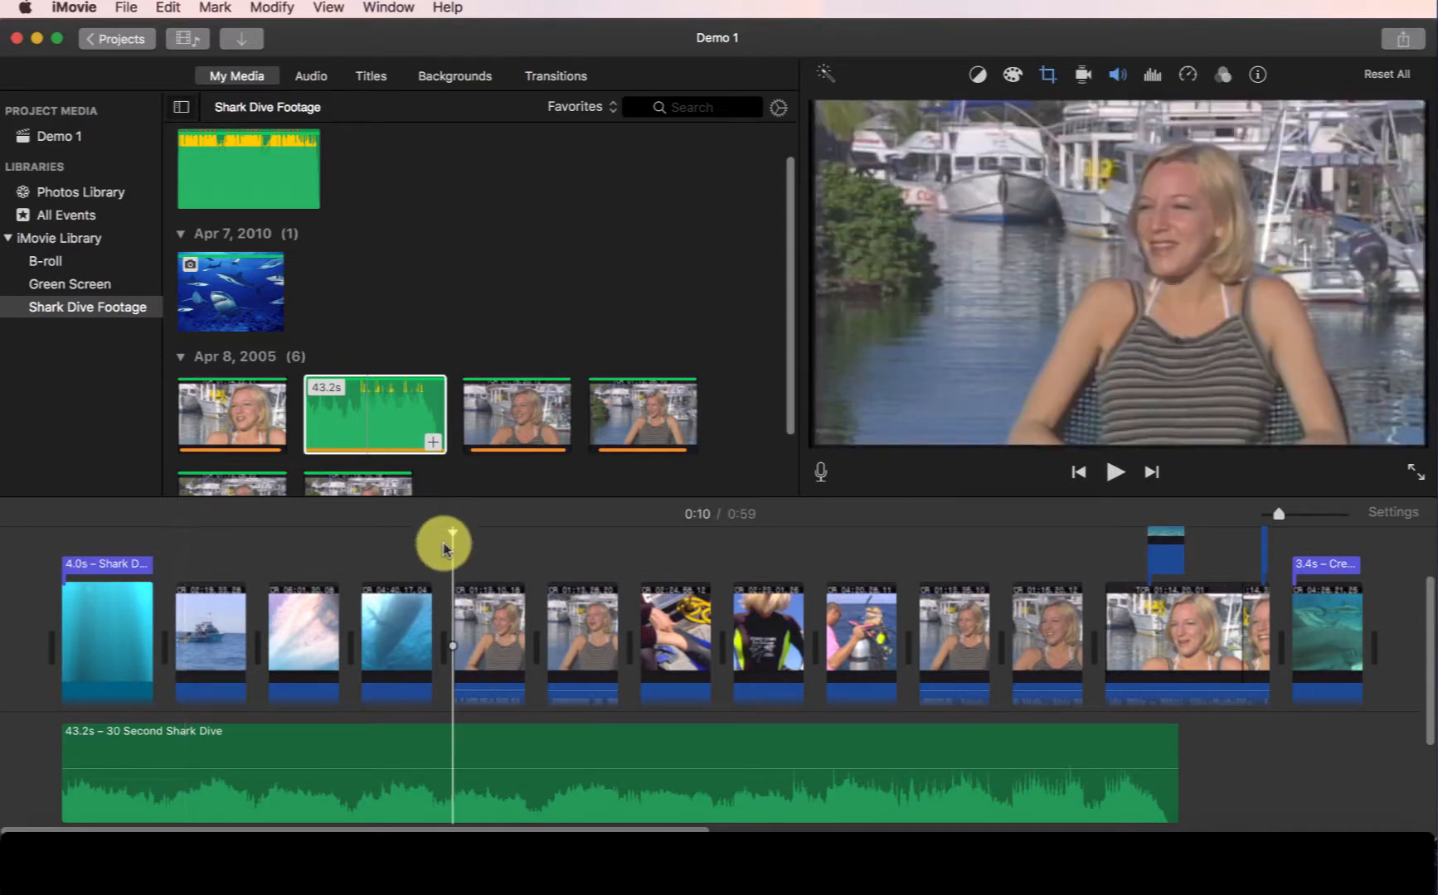
key(space)
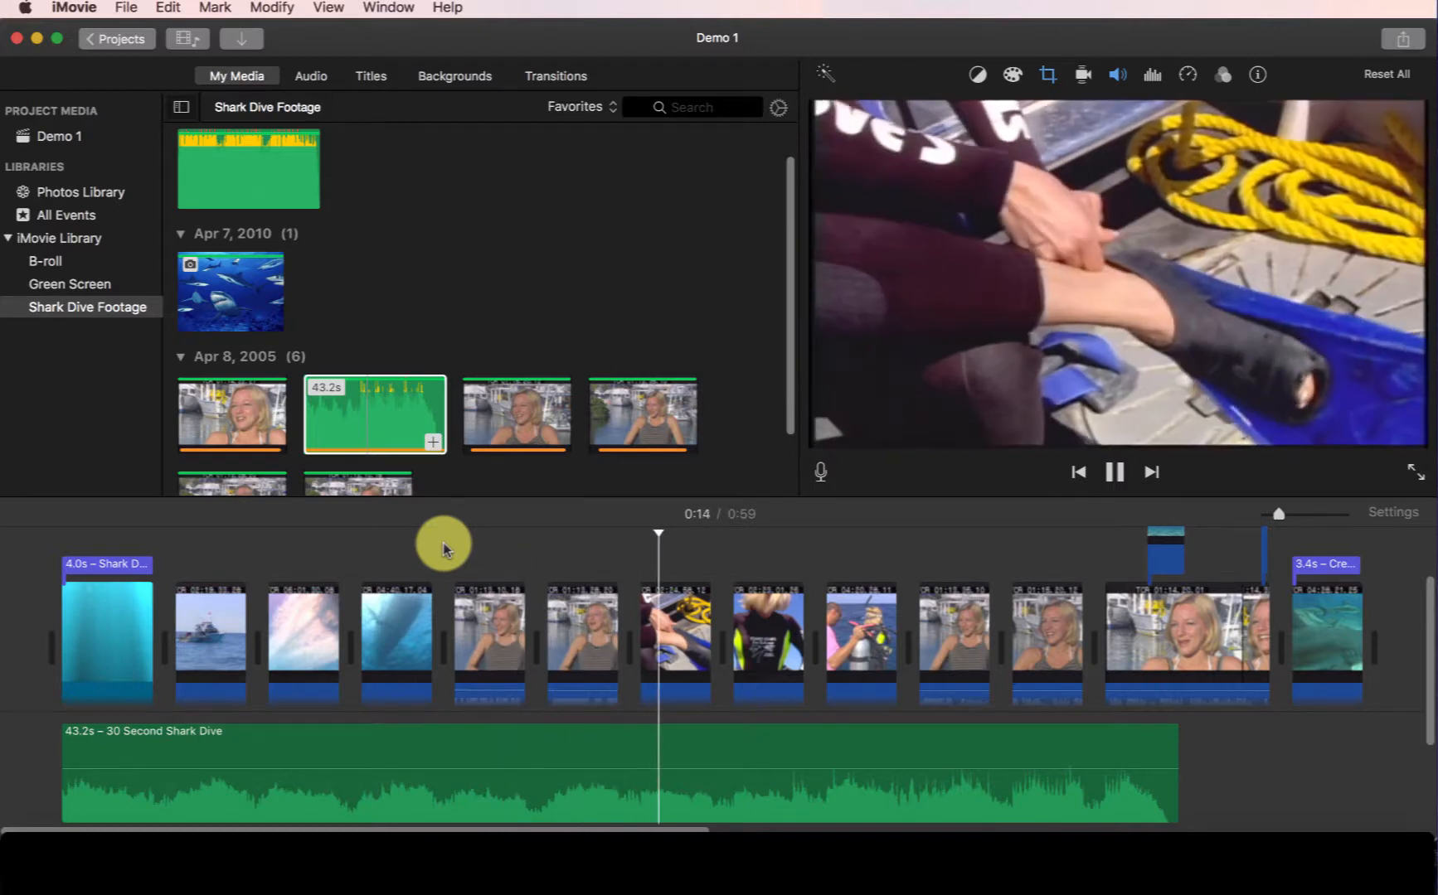
key(space)
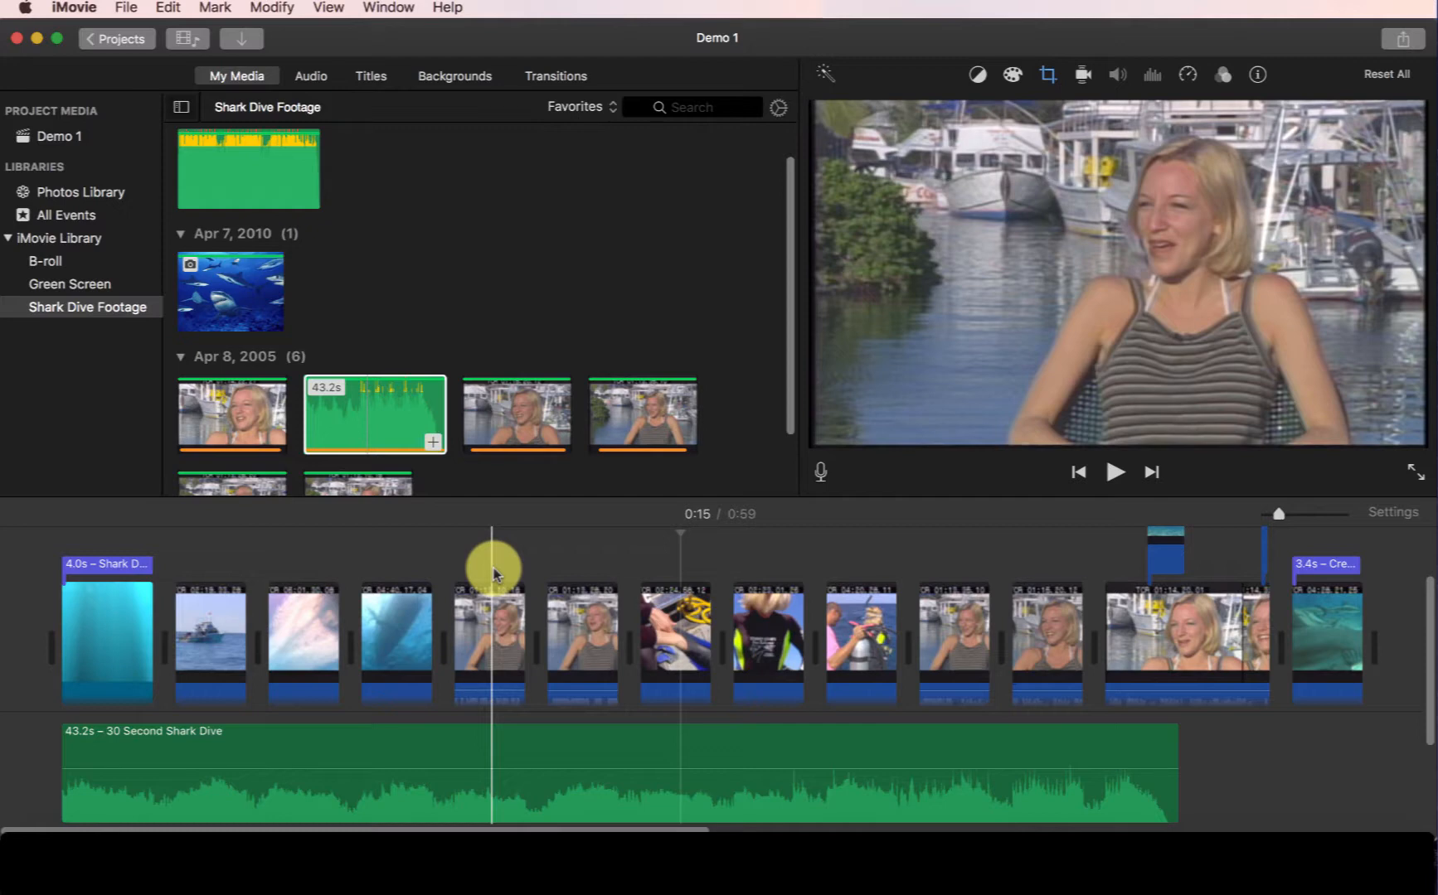
Split the music clip at the start and end of the interview section and lower the middle part's volume to 6%.
click(469, 580)
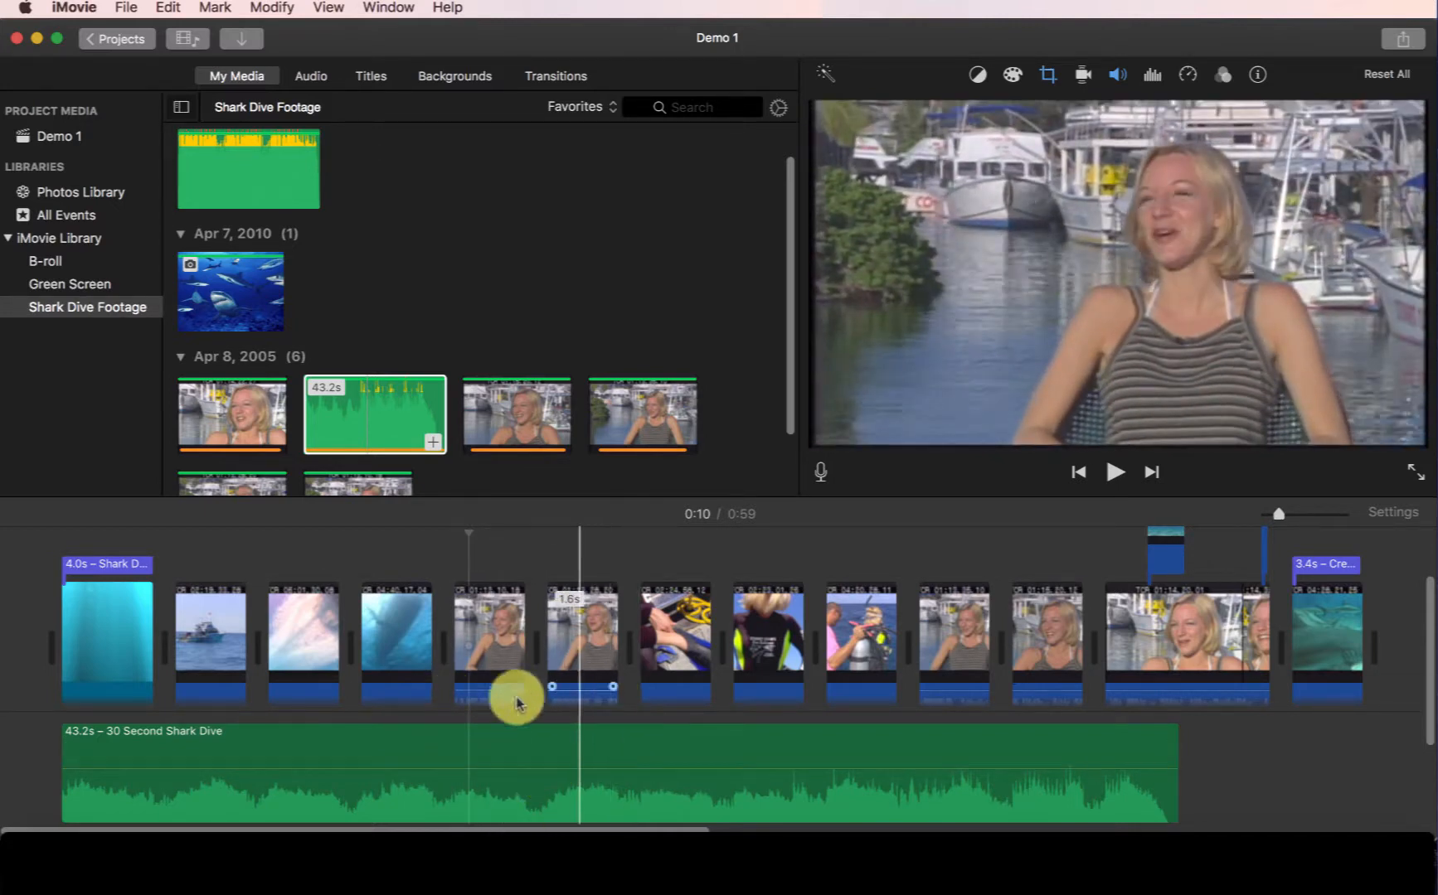
click(445, 730)
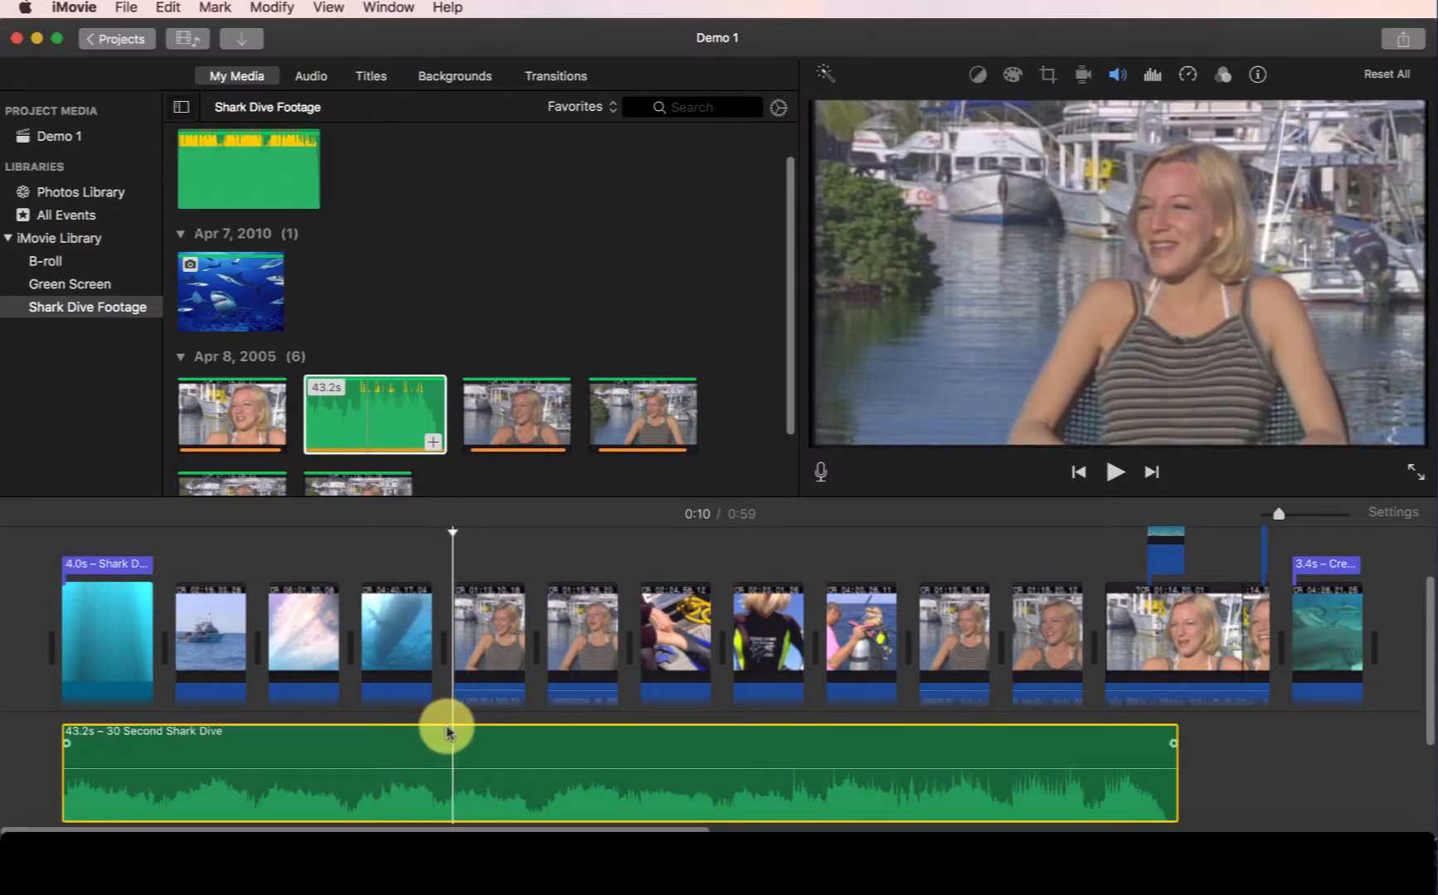
key(super+b)
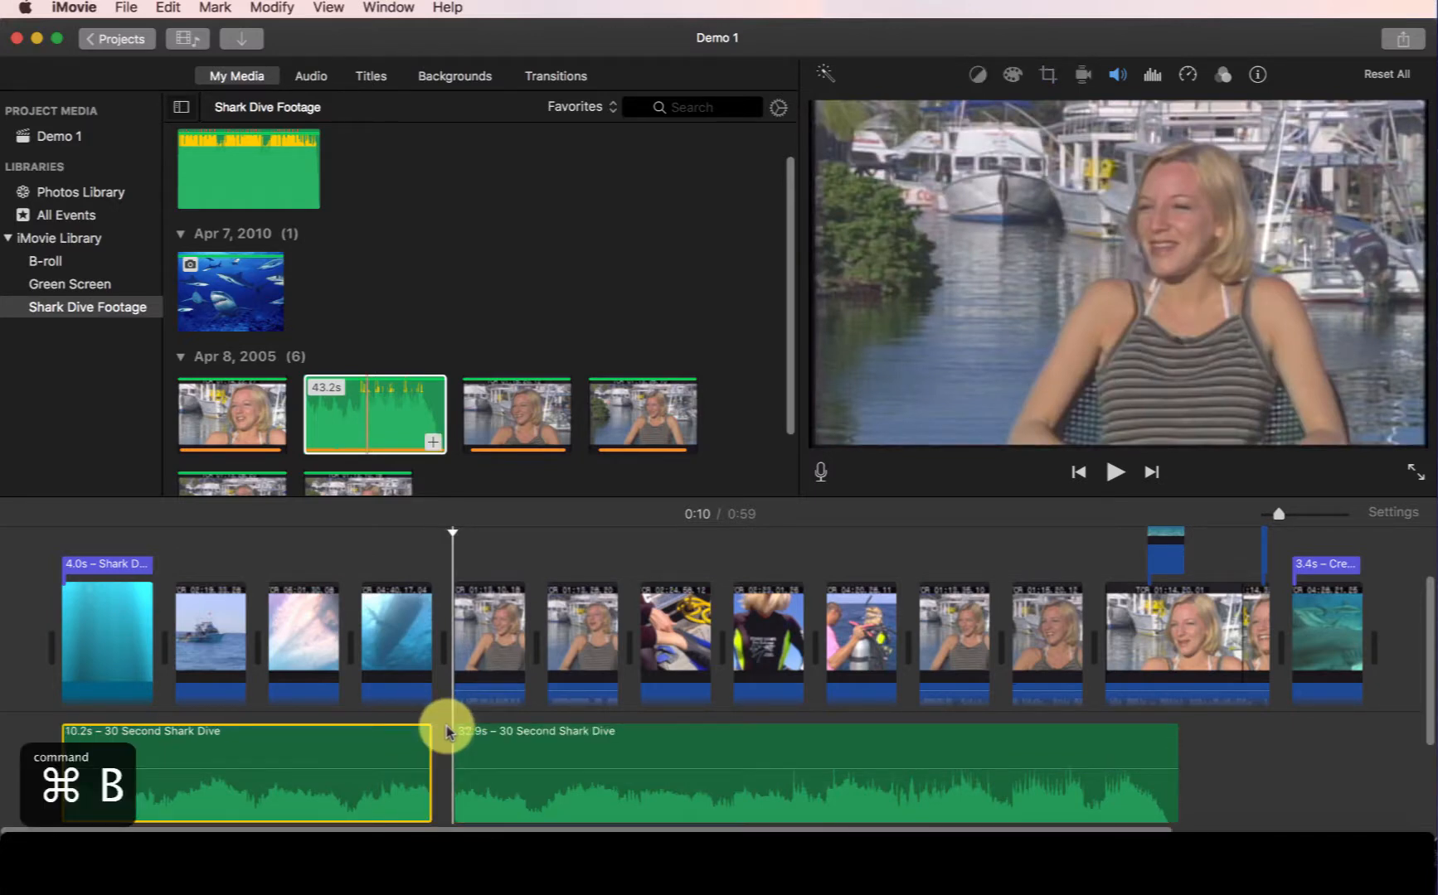
click(618, 732)
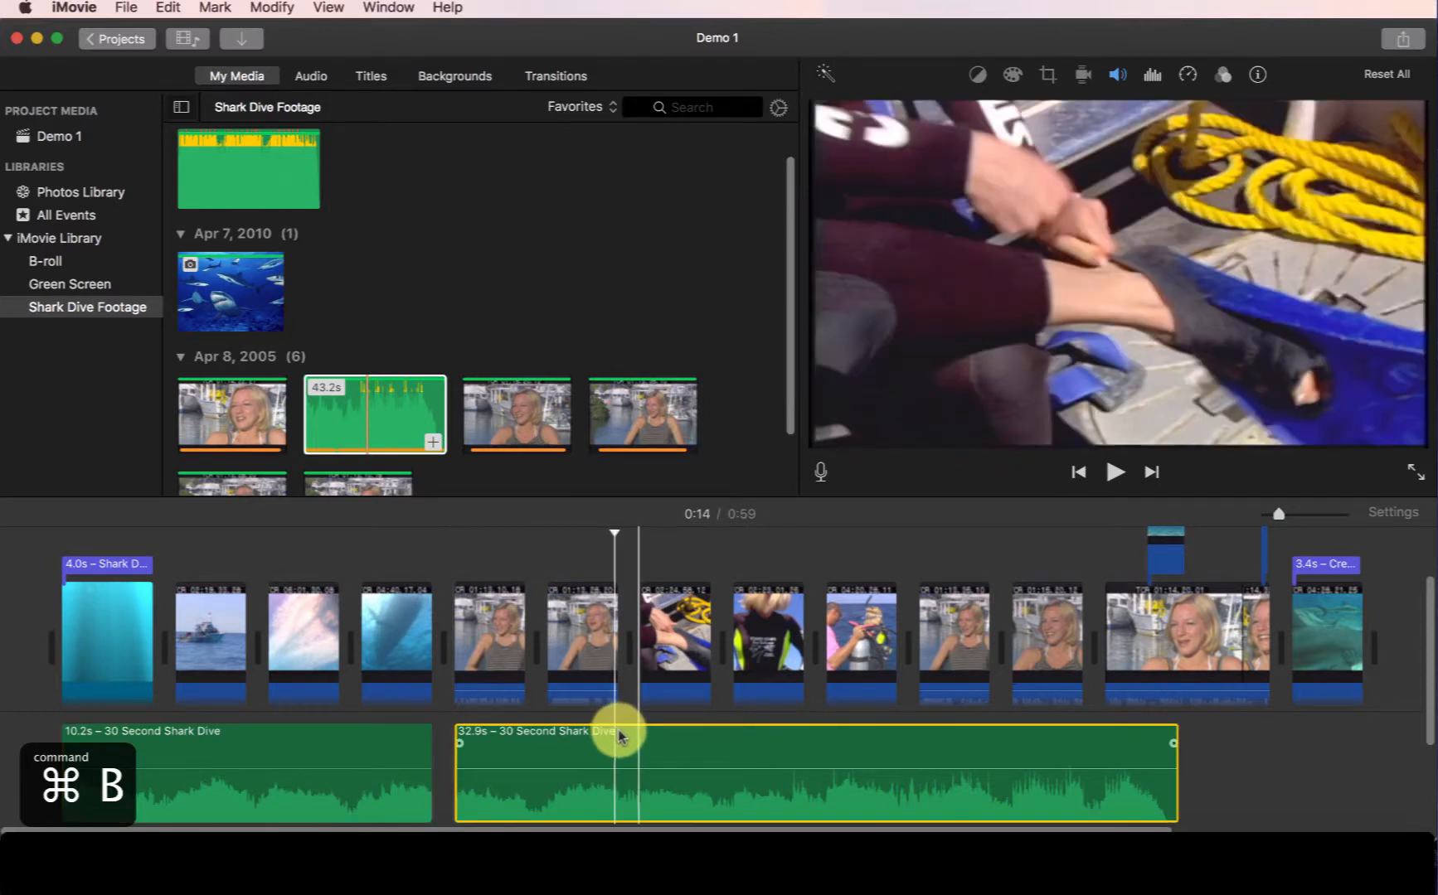
key(super+b)
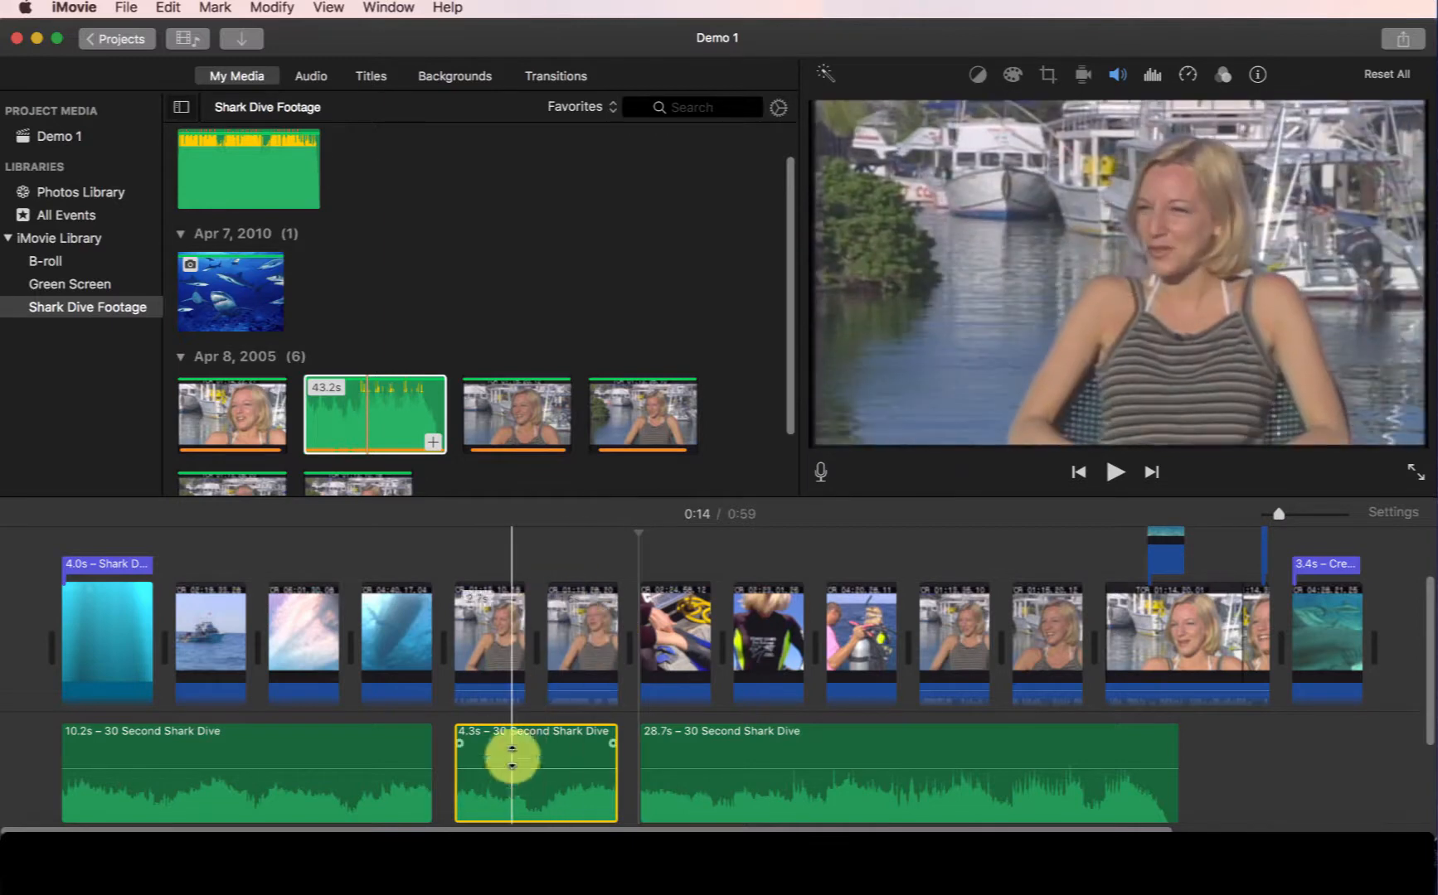
mouse_move(513, 771)
mouse_down()
mouse_move(514, 797)
mouse_move(515, 738)
mouse_move(517, 796)
mouse_up()
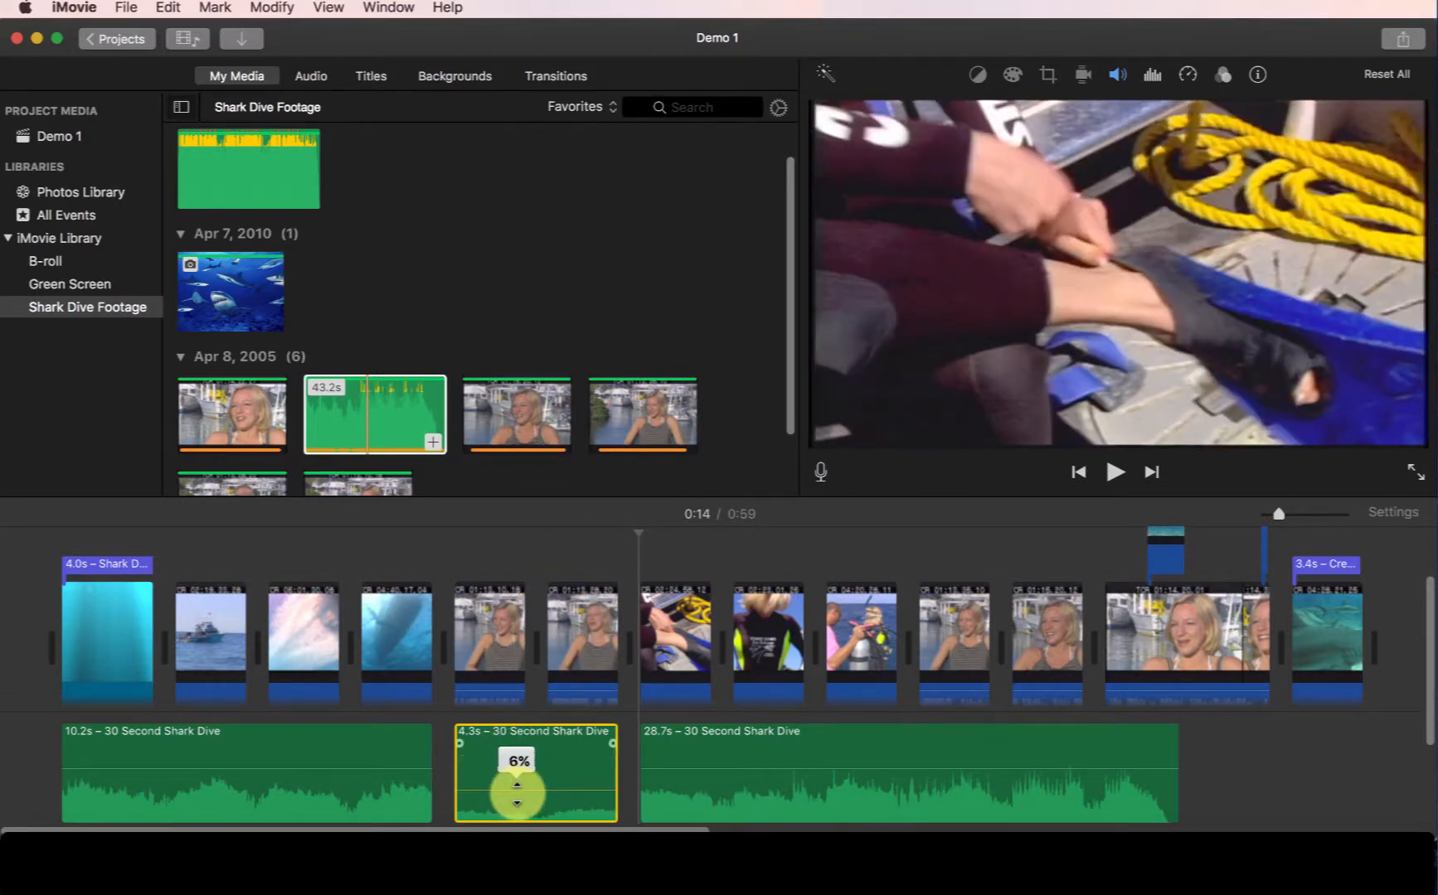
Play back the interview section with the lowered music and nudge its volume slightly.
drag(481, 541, 451, 541)
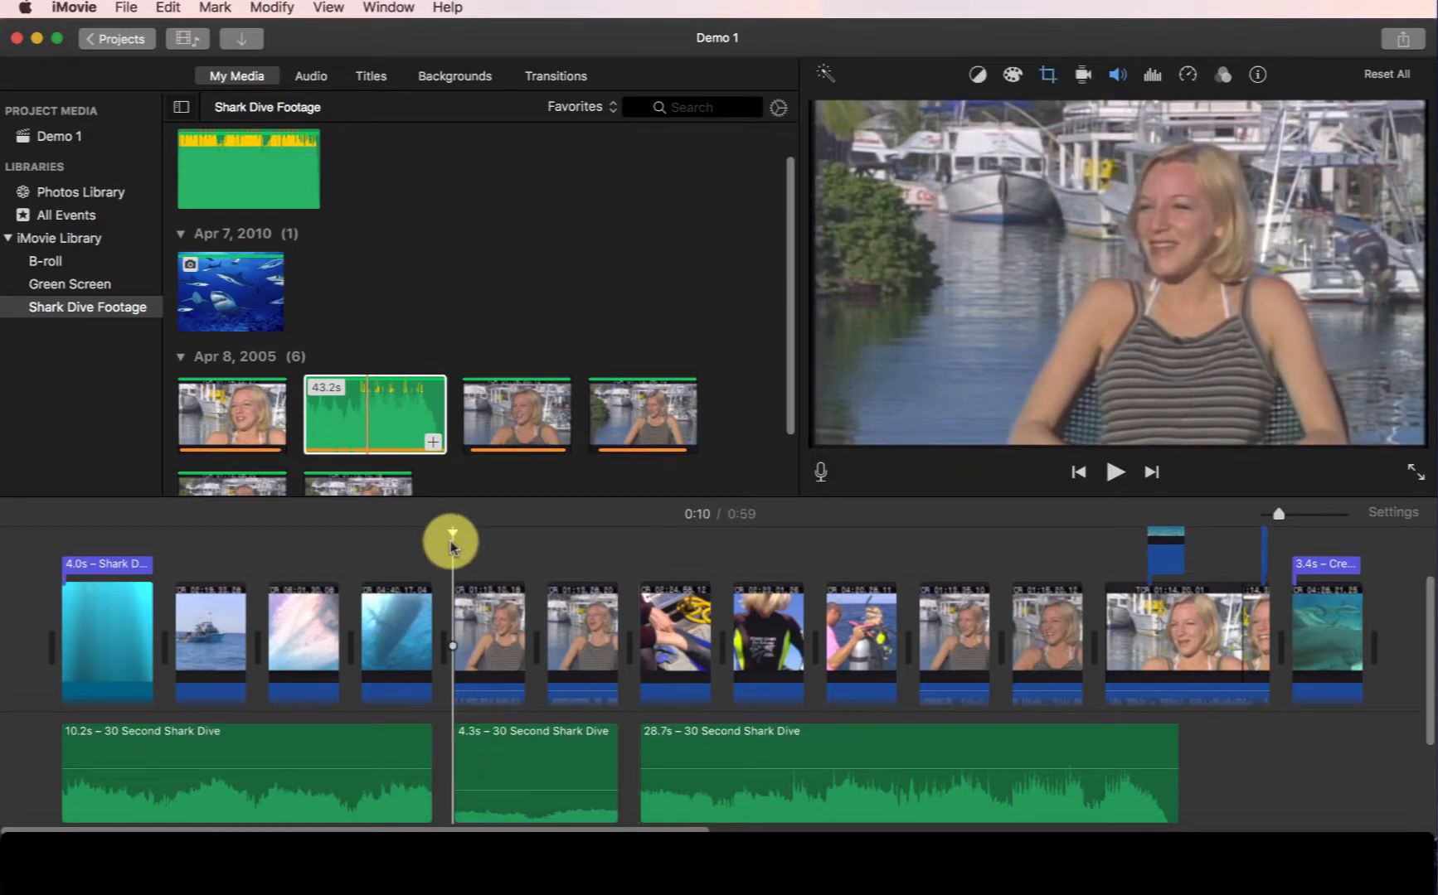
key(space)
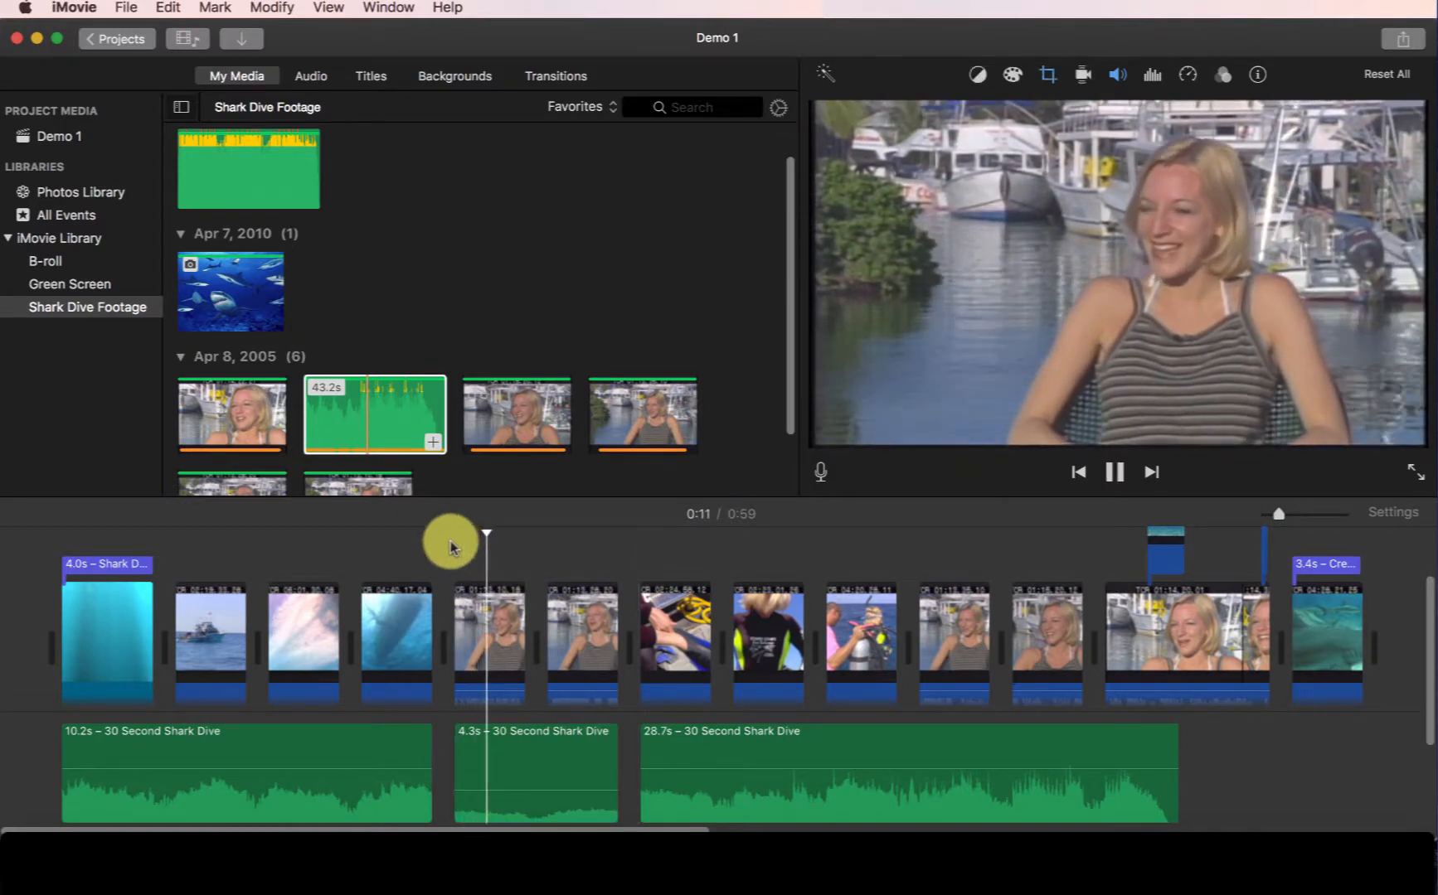
key(space)
drag(482, 791, 484, 784)
click(446, 554)
key(space)
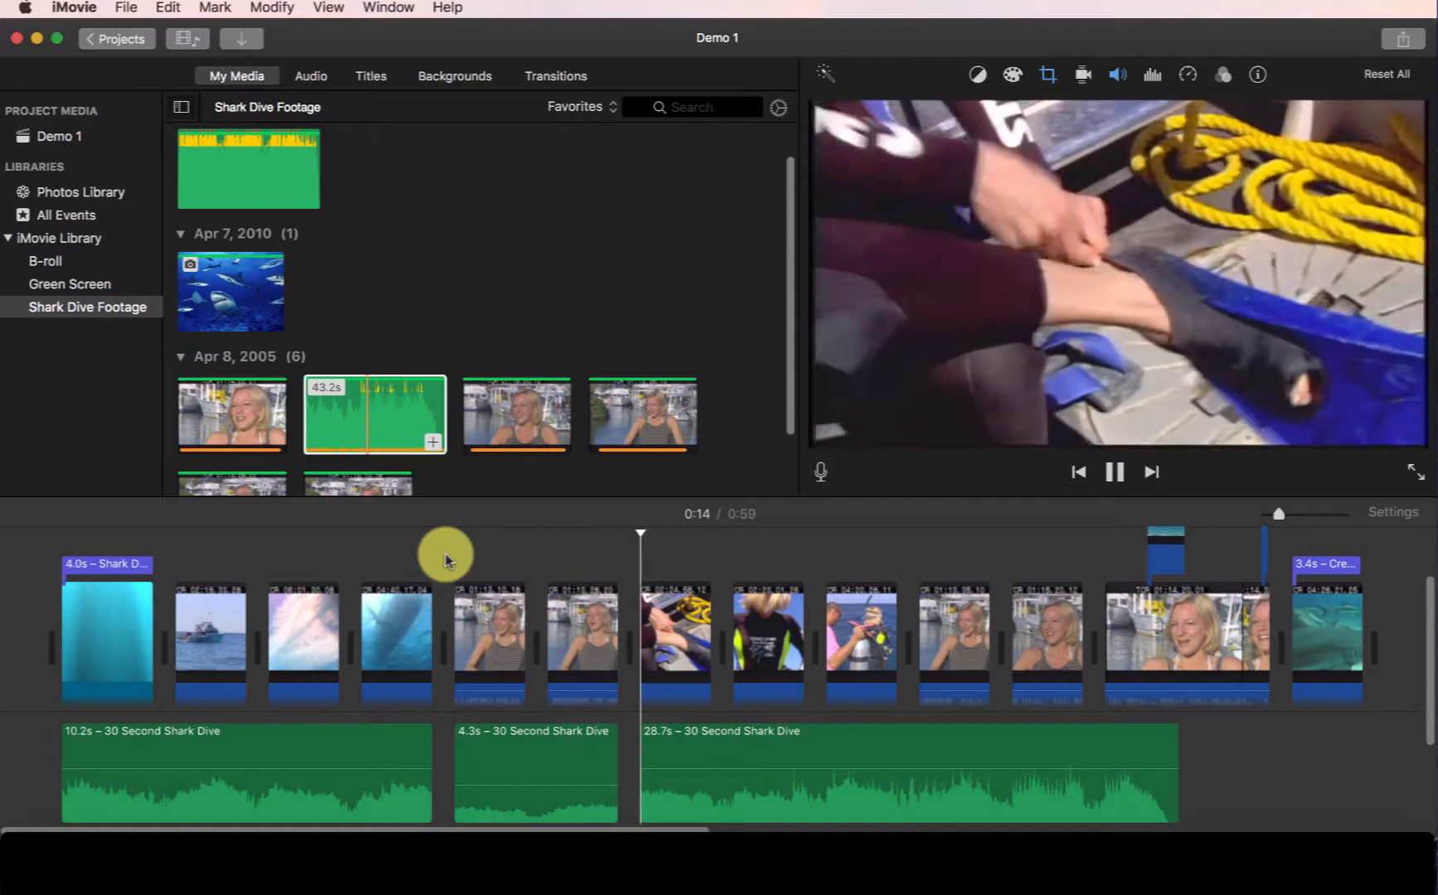
key(space)
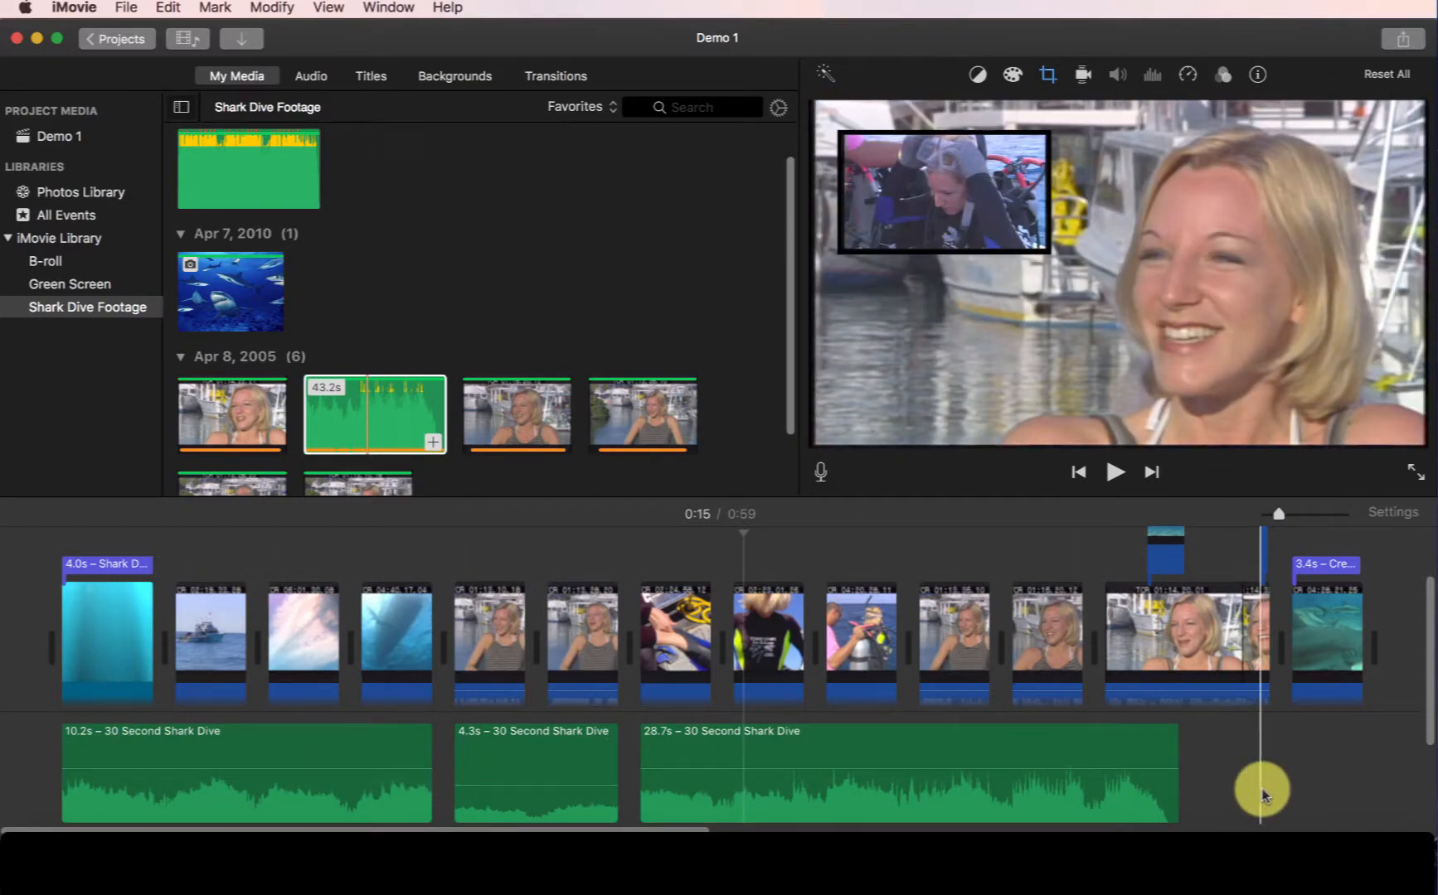
Undo the splits and volume changes to restore the single music clip.
drag(1261, 794, 199, 759)
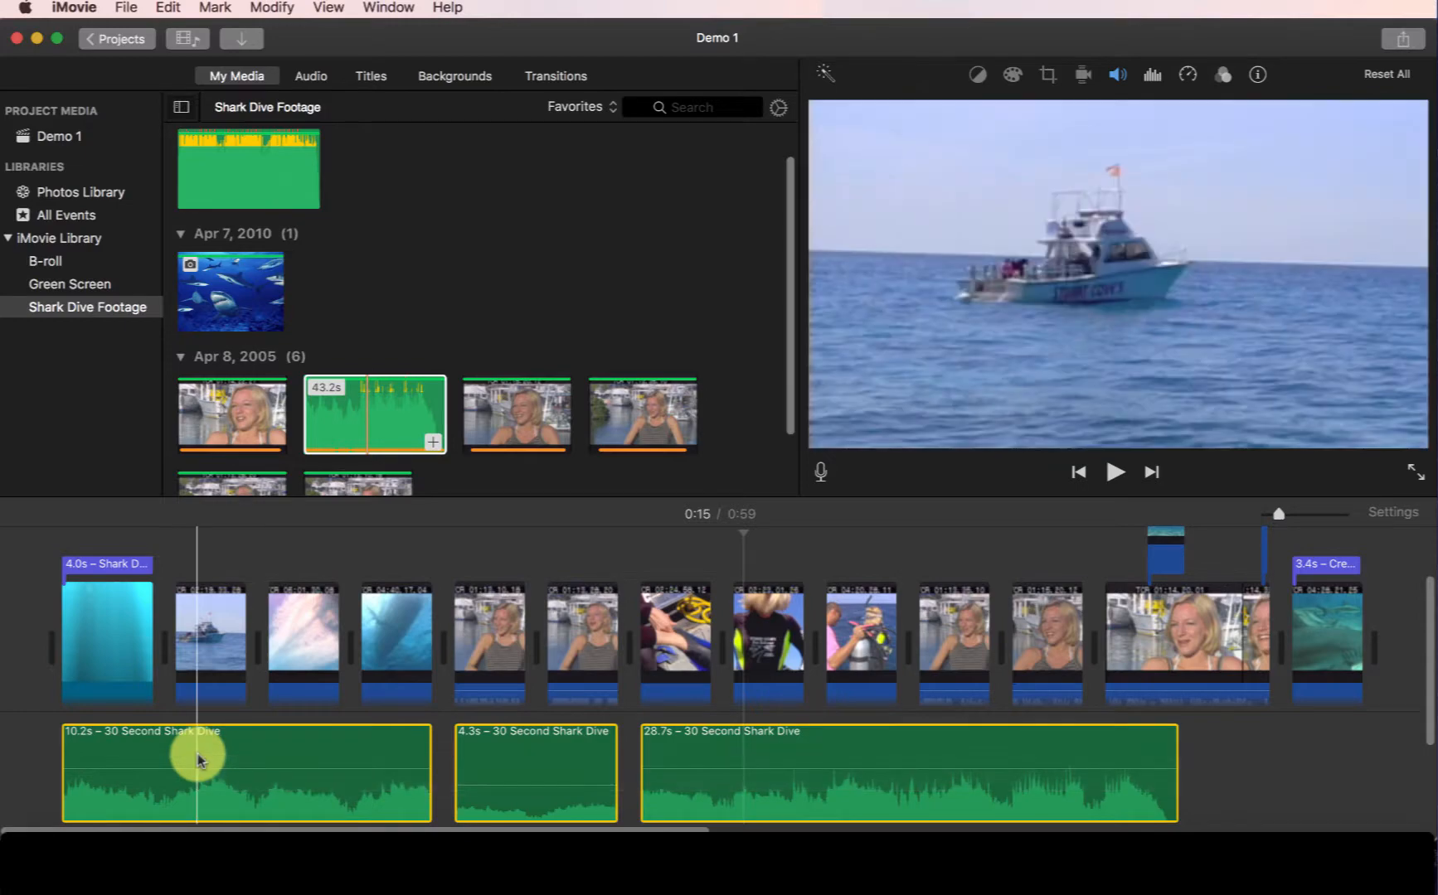
click(783, 737)
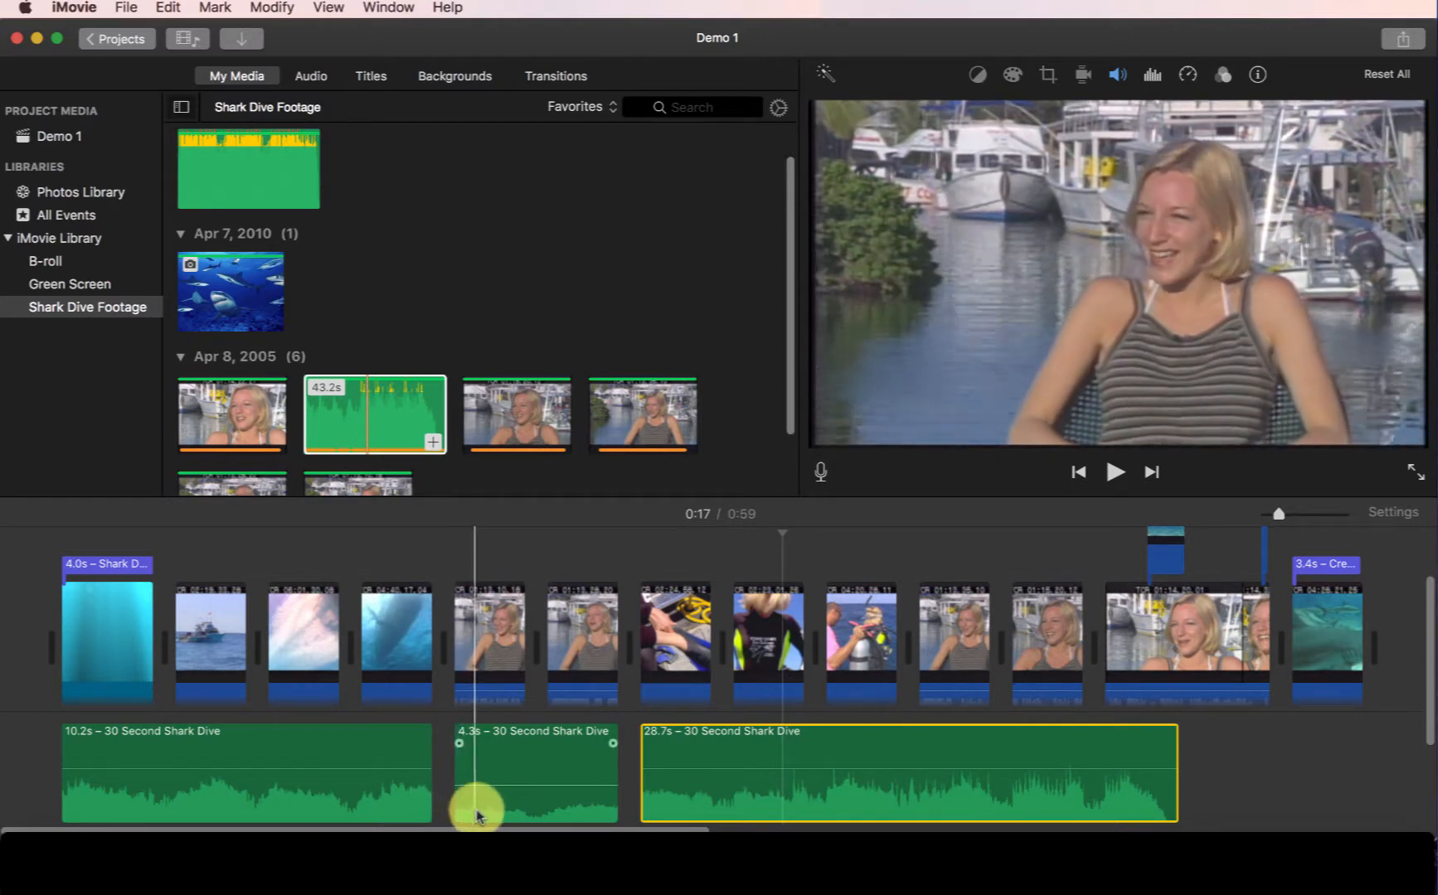
key(super+z)
key(super+z)
key(super+z)
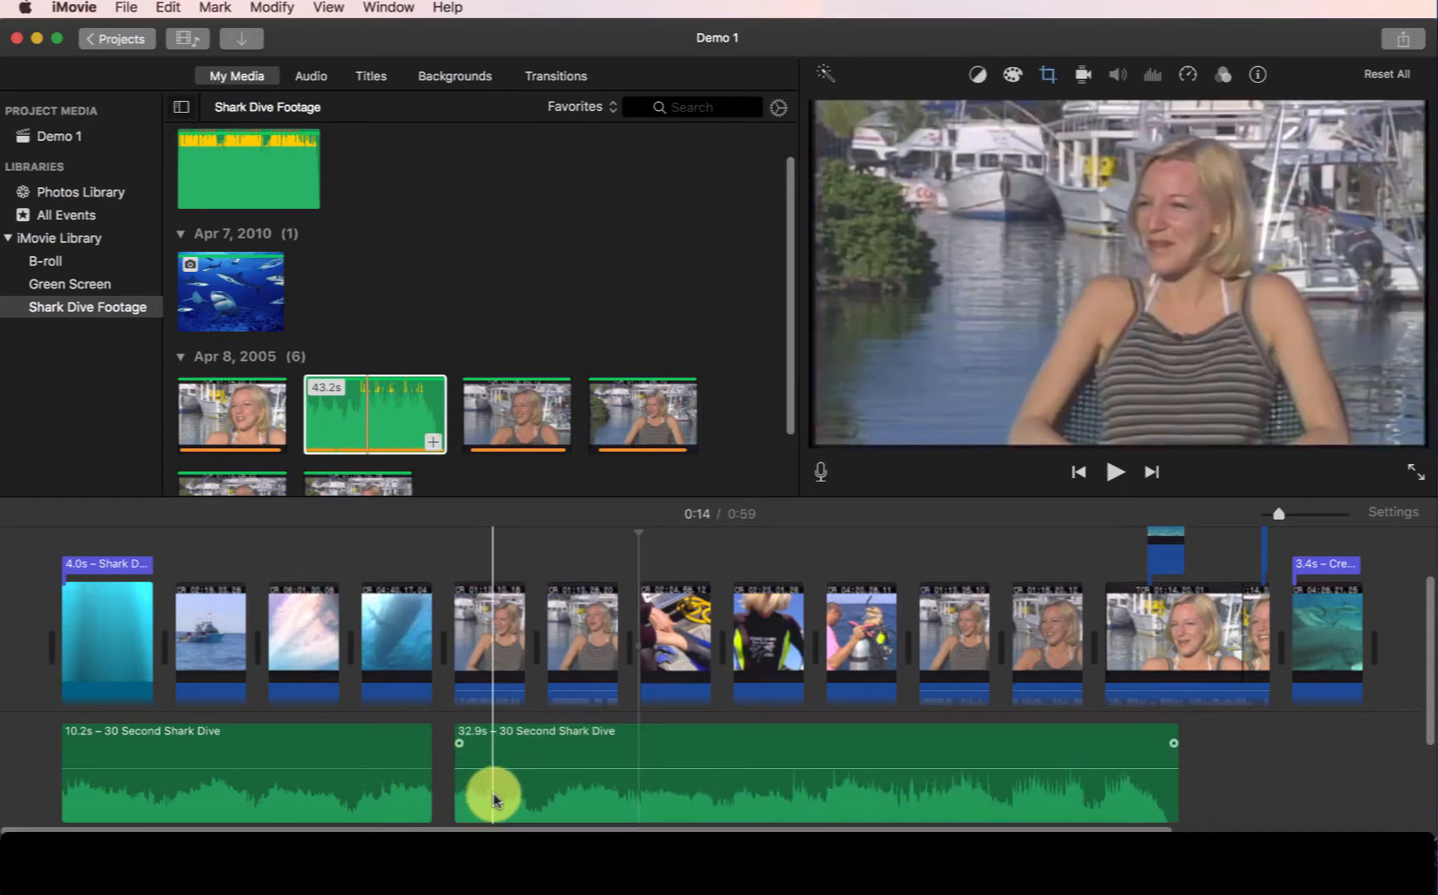
key(super+z)
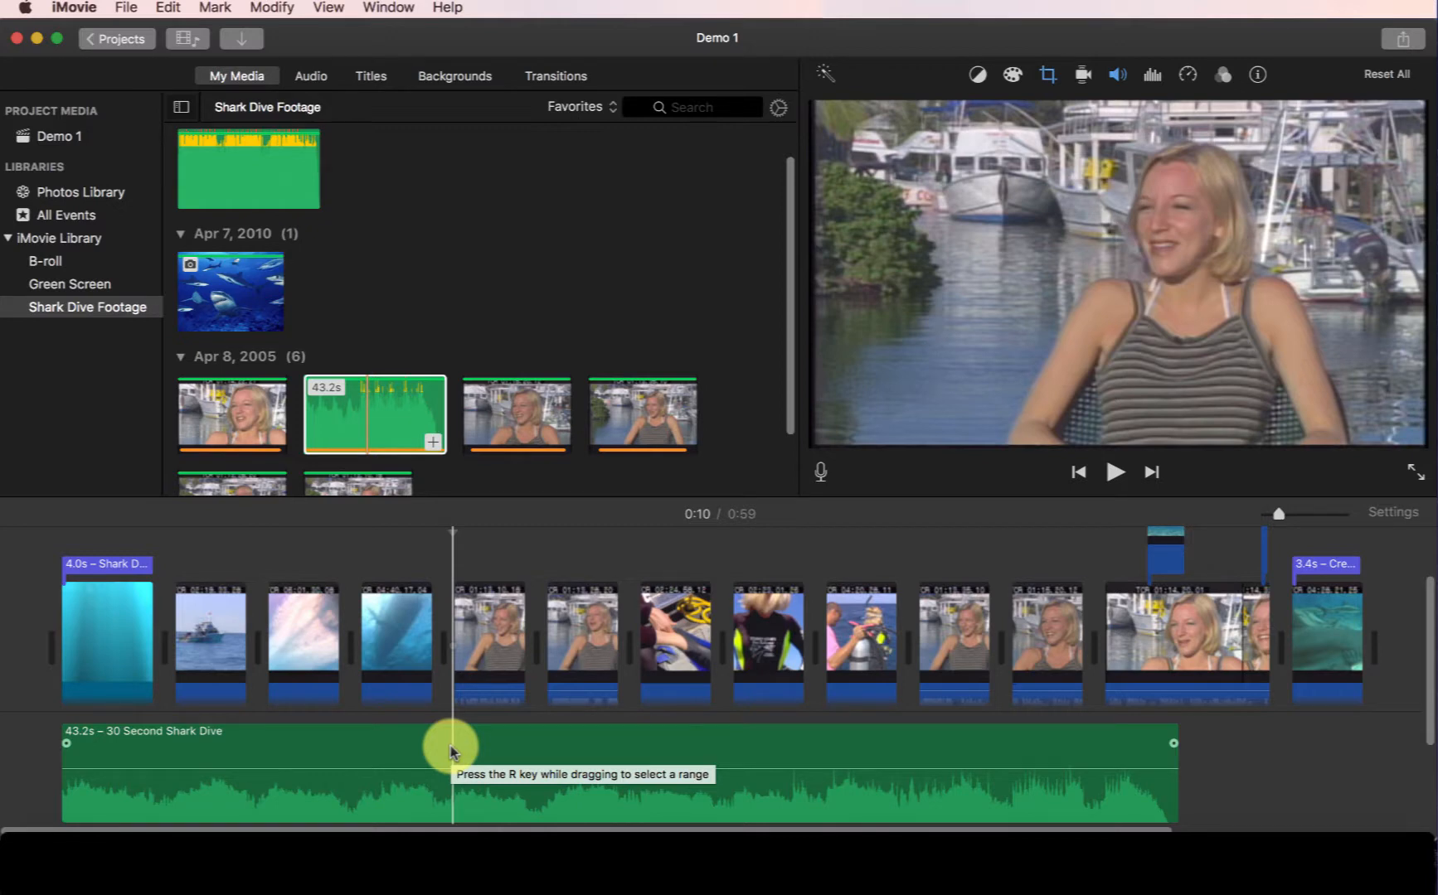
Select a range of the music clip under the first interview section, lower its volume there, and widen the fade keyframes.
key(r)
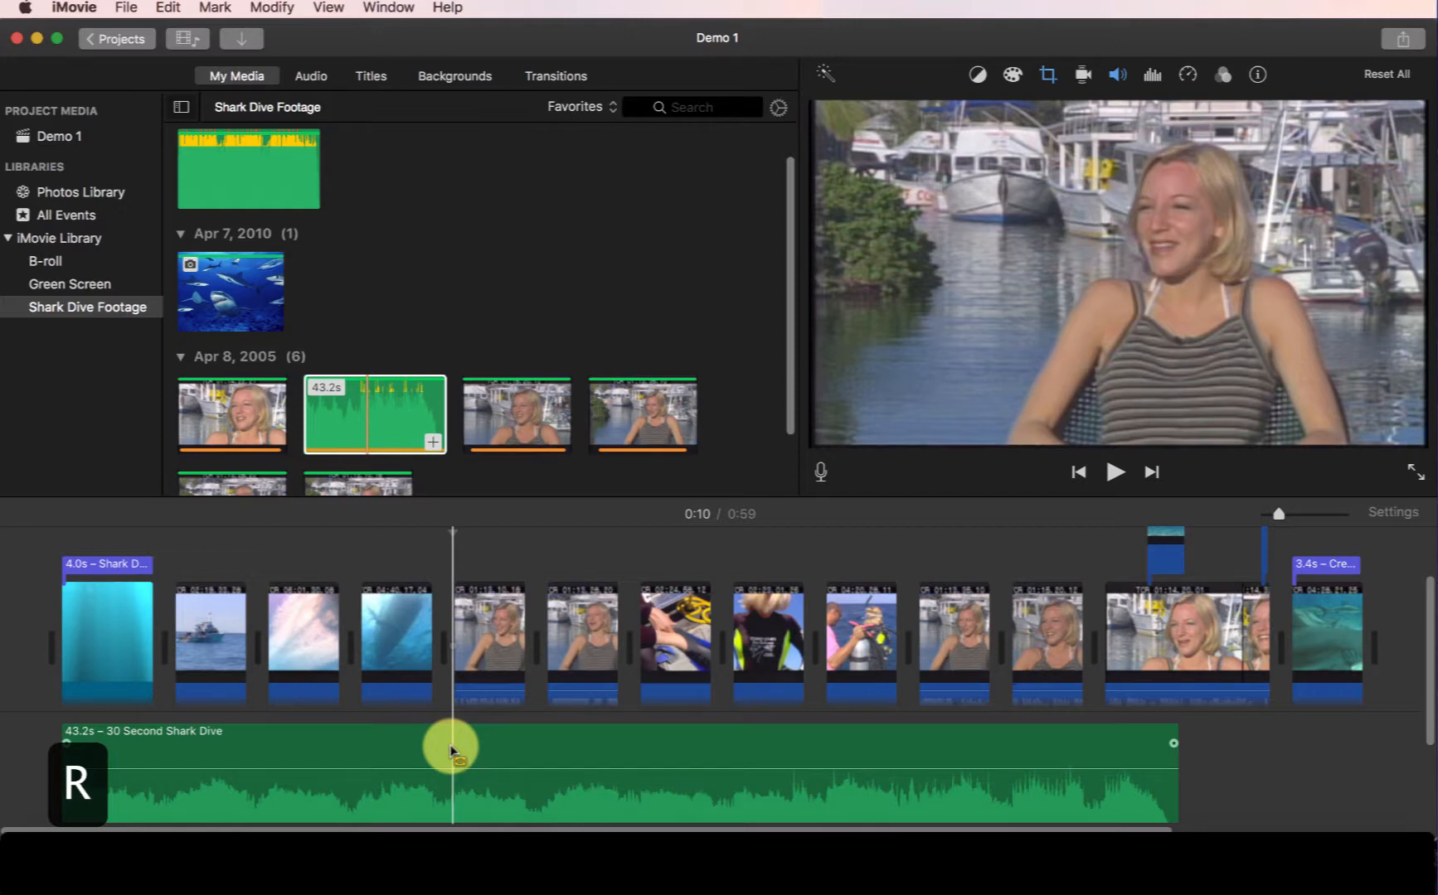
drag(450, 751, 635, 756)
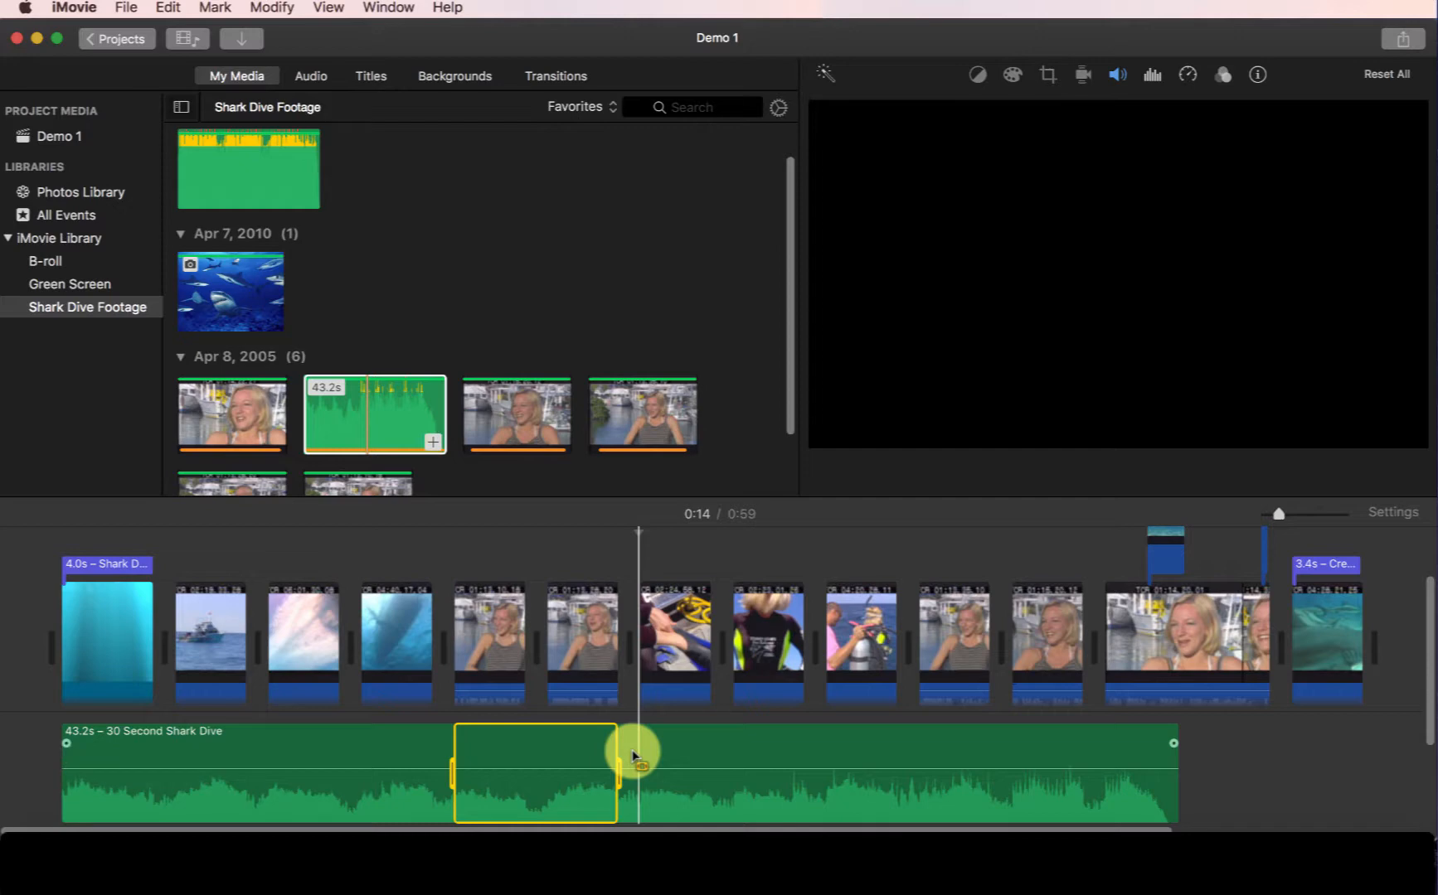
drag(540, 768, 541, 784)
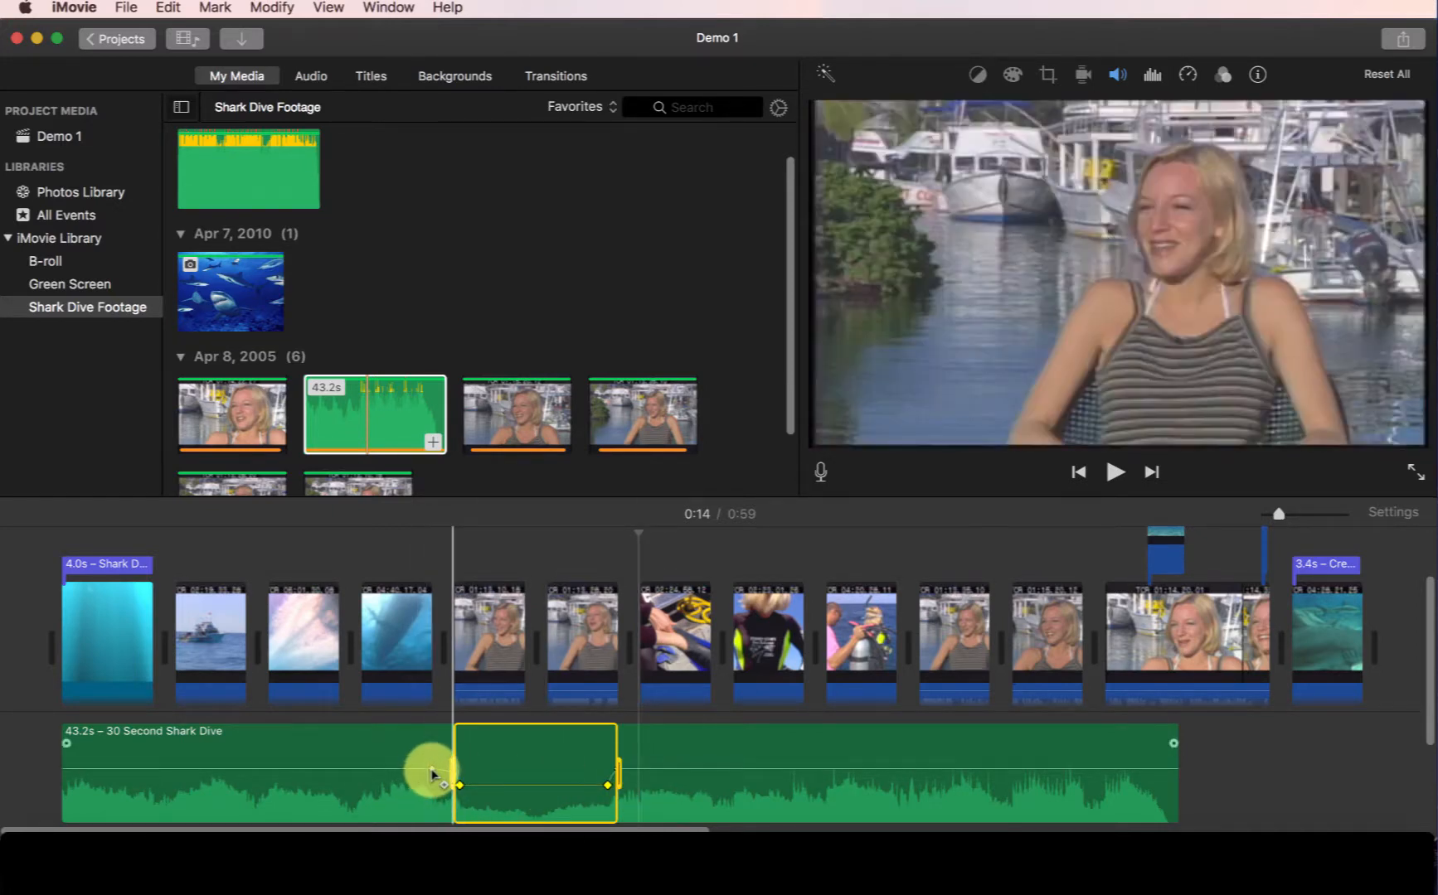
click(636, 751)
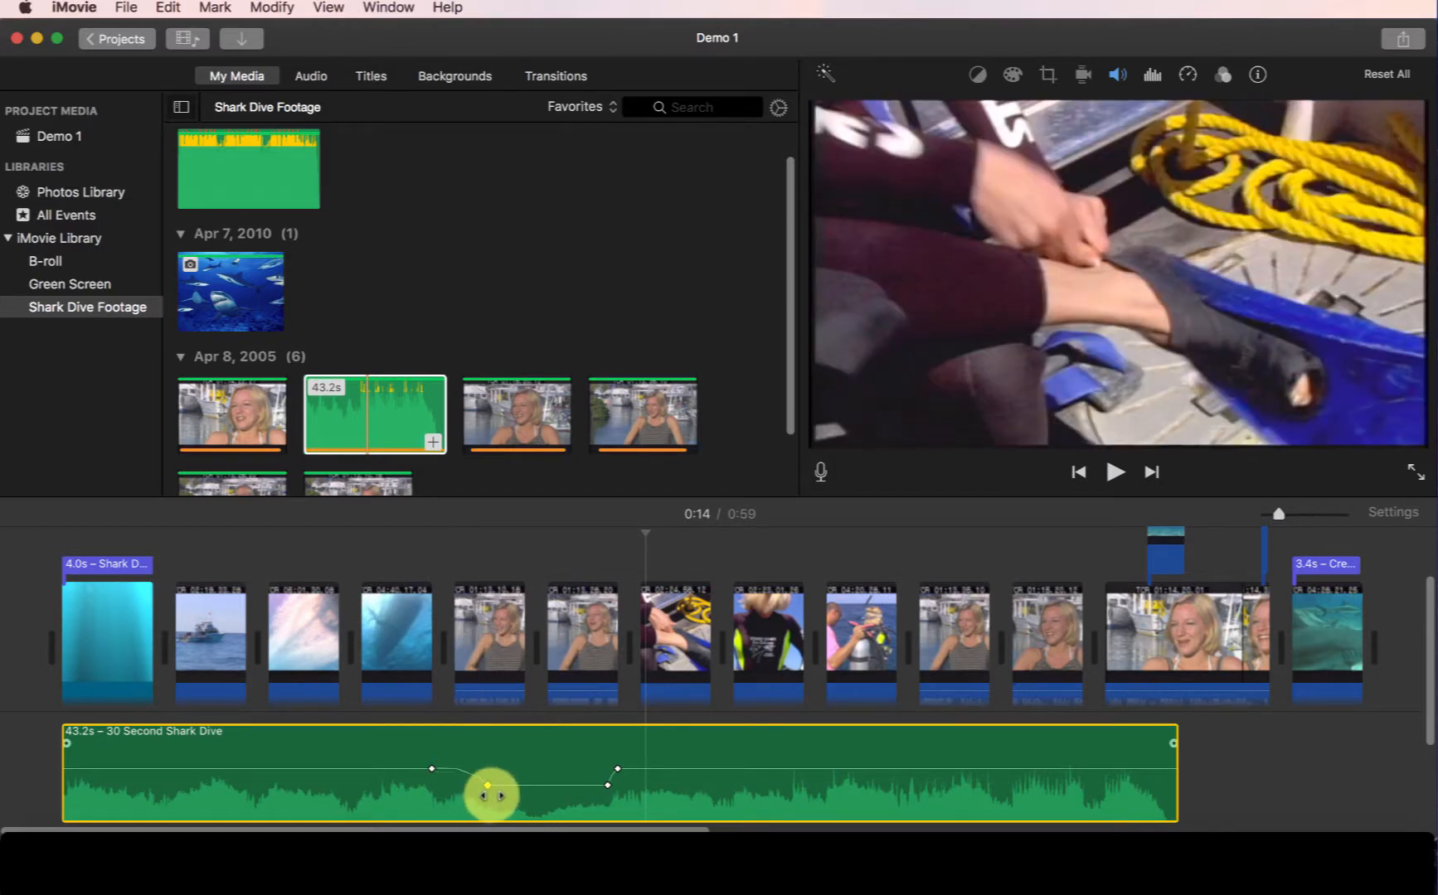
drag(489, 789, 454, 796)
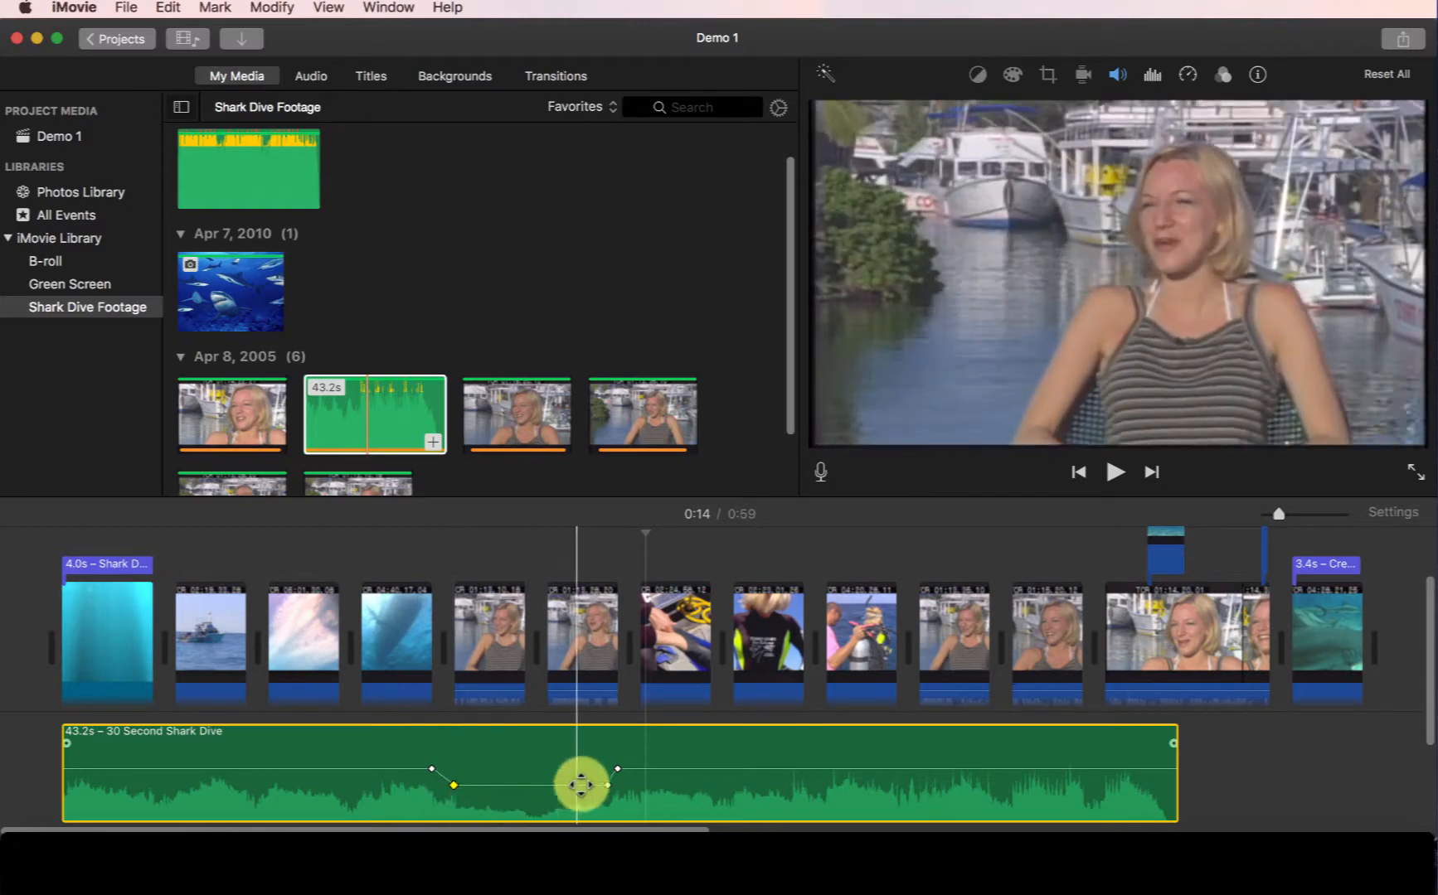
drag(607, 785, 591, 786)
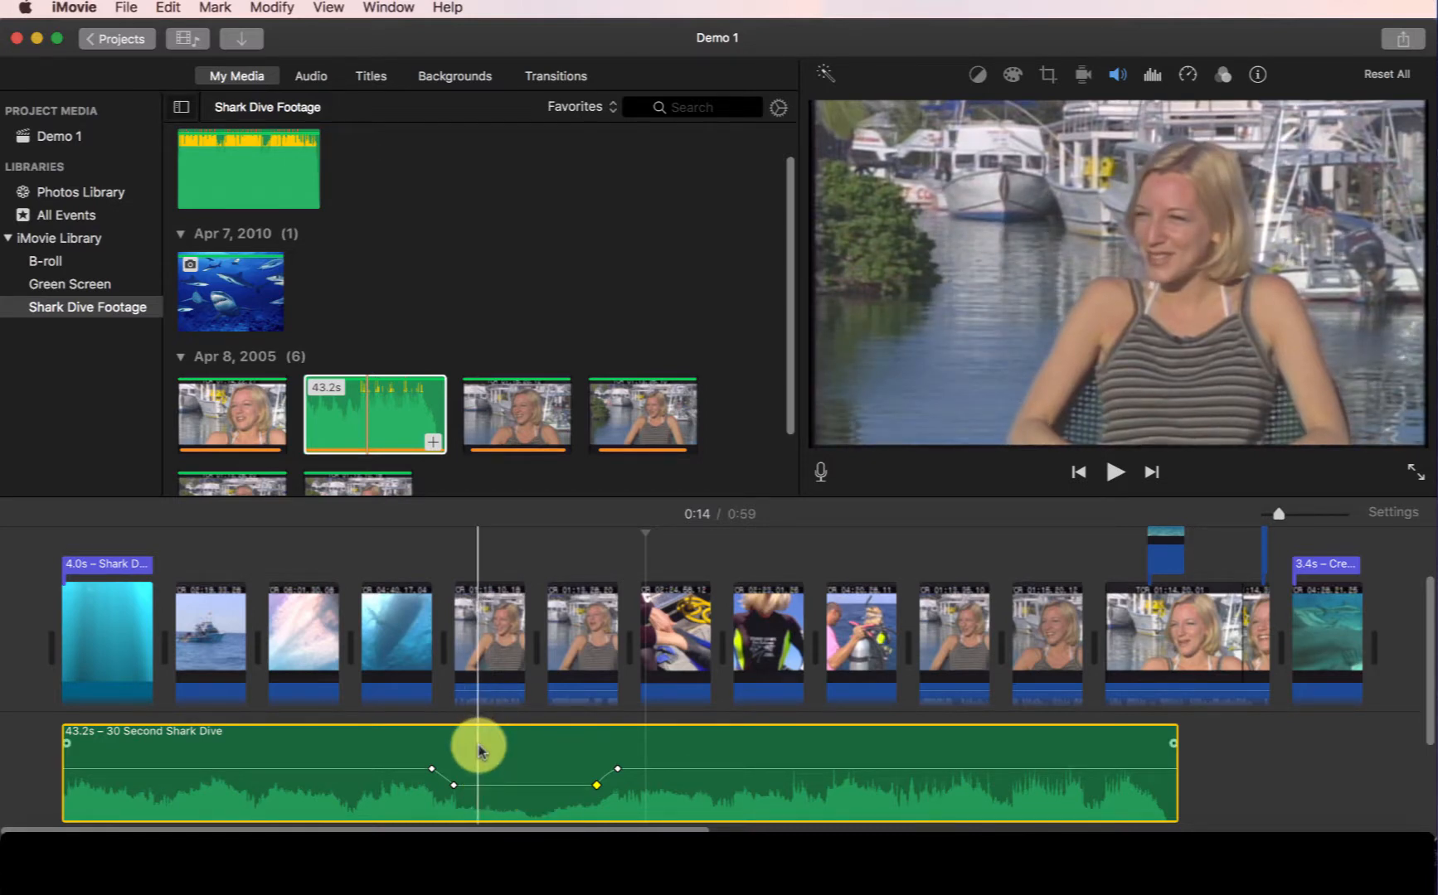
Add volume keyframes around the later interview section of the music clip and lower the volume between them.
click(962, 580)
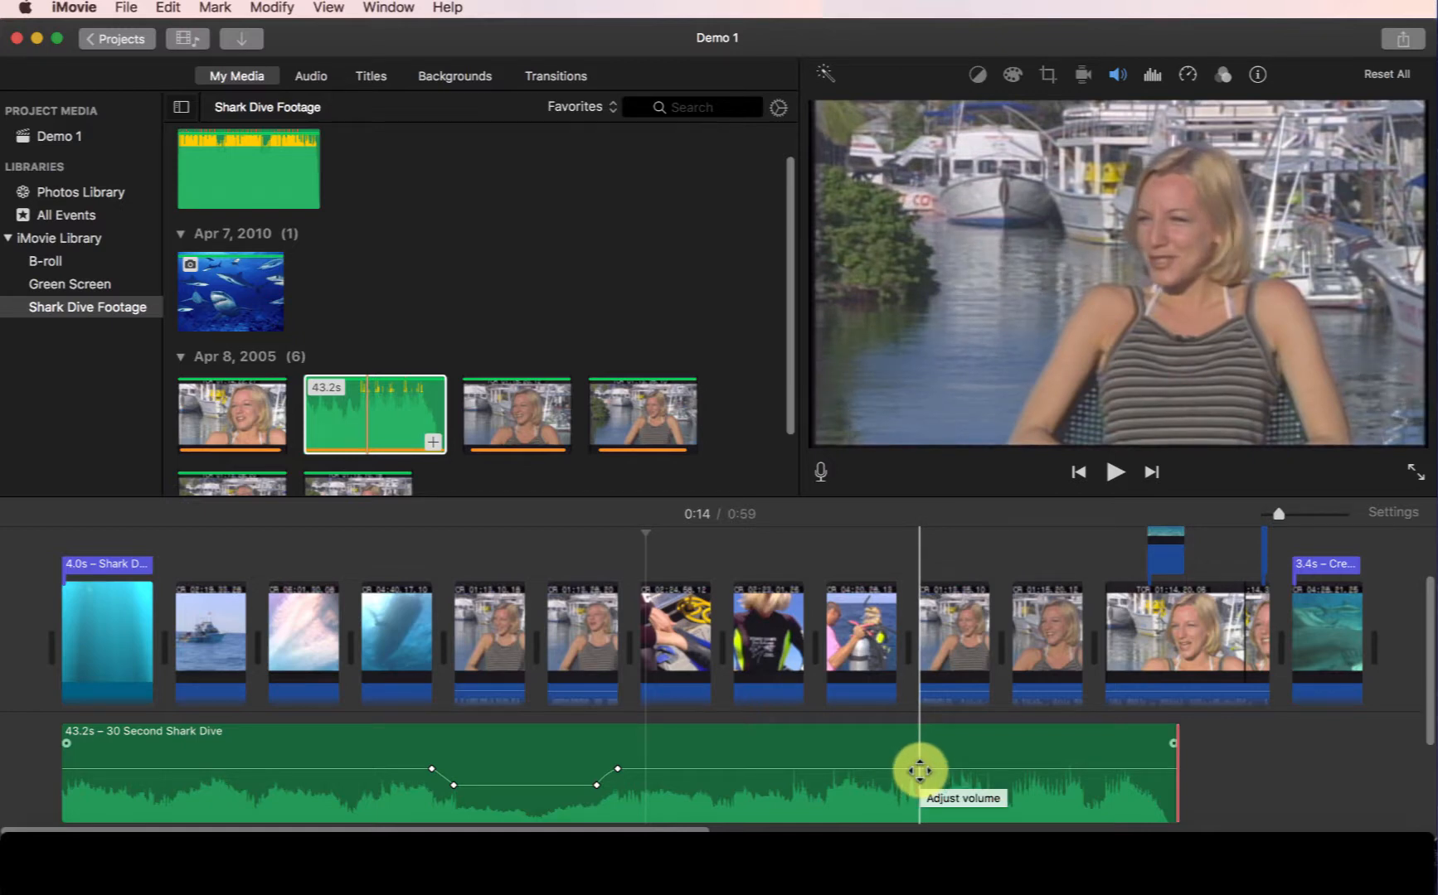
key(alt)
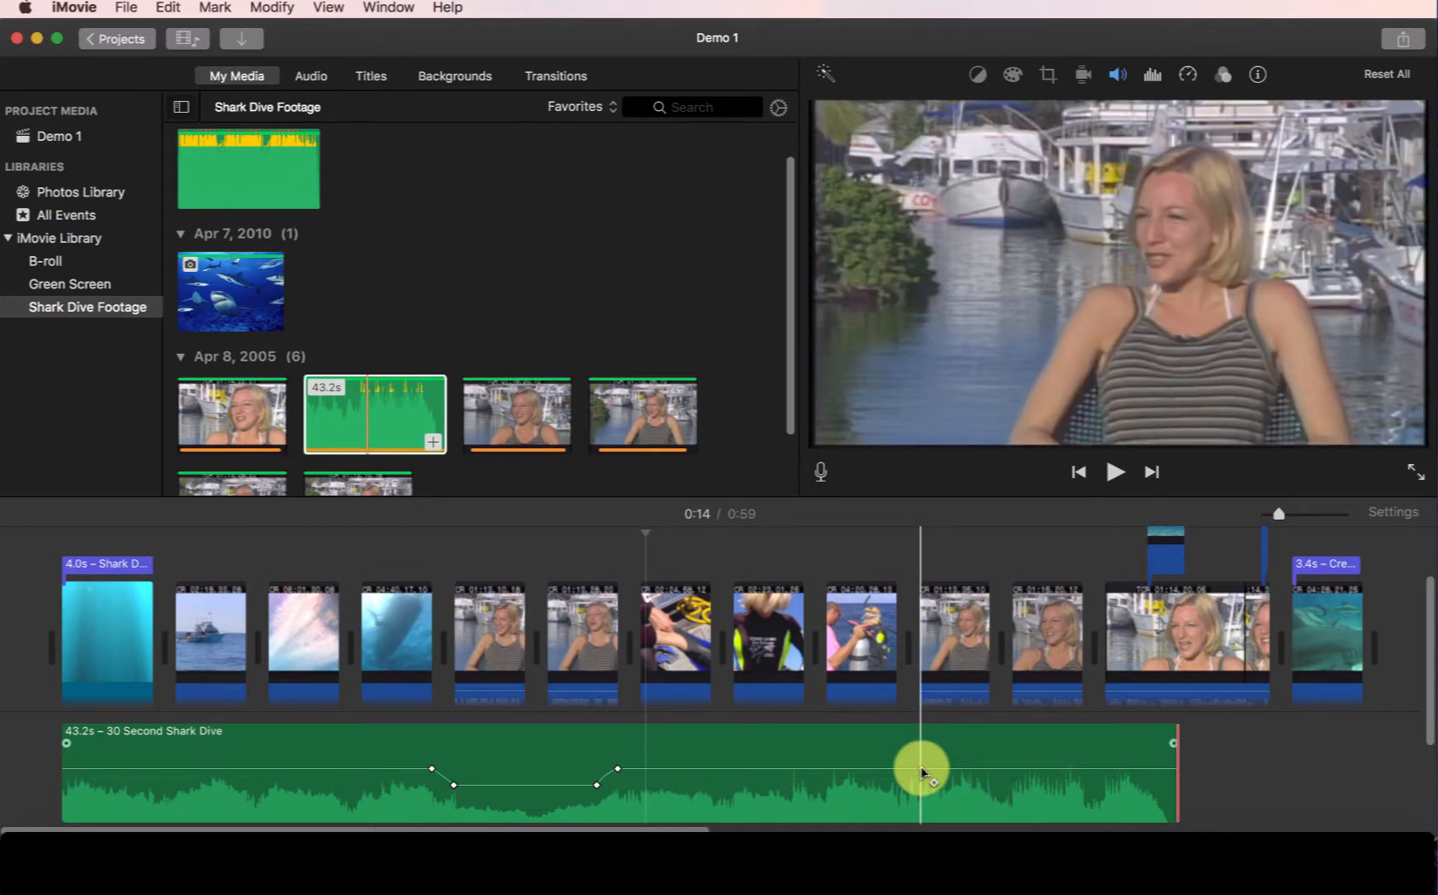
alt+click(922, 769)
alt+click(1072, 767)
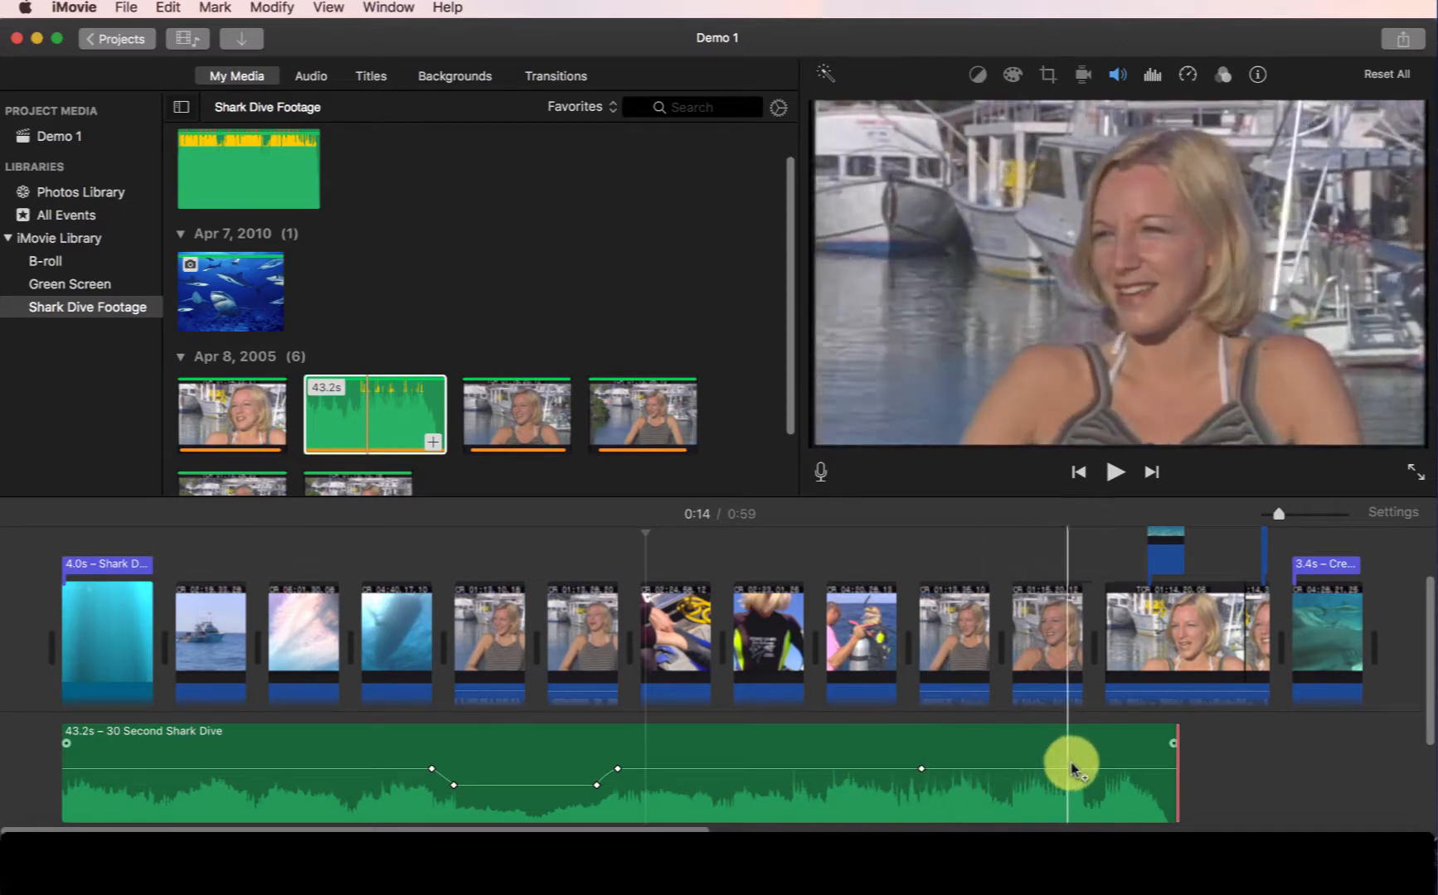
alt+click(1092, 770)
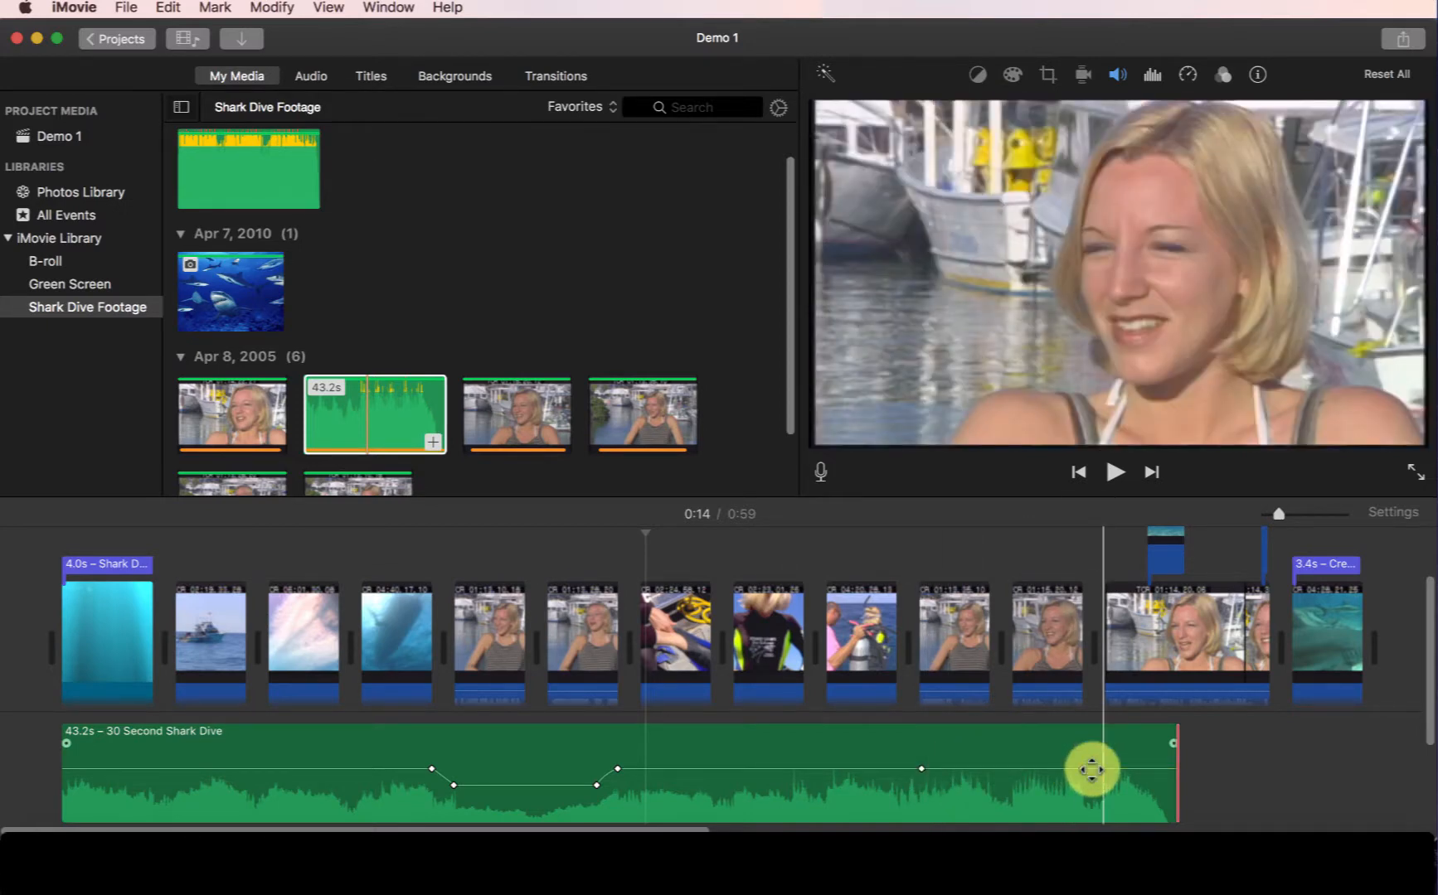
alt+click(980, 769)
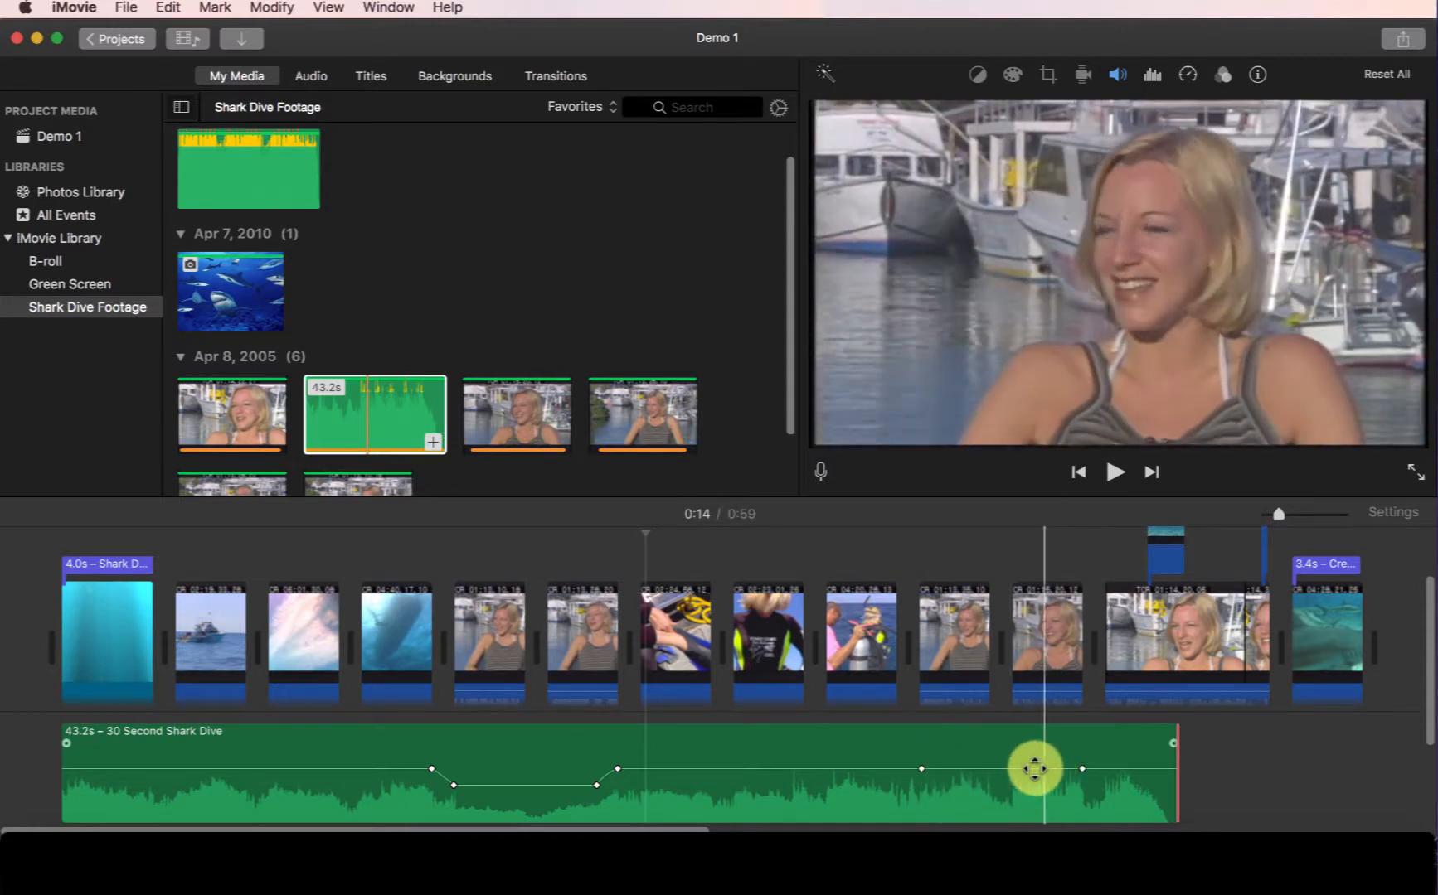
mouse_move(994, 767)
mouse_down()
mouse_move(992, 788)
mouse_move(997, 755)
mouse_move(998, 794)
mouse_move(998, 770)
mouse_up()
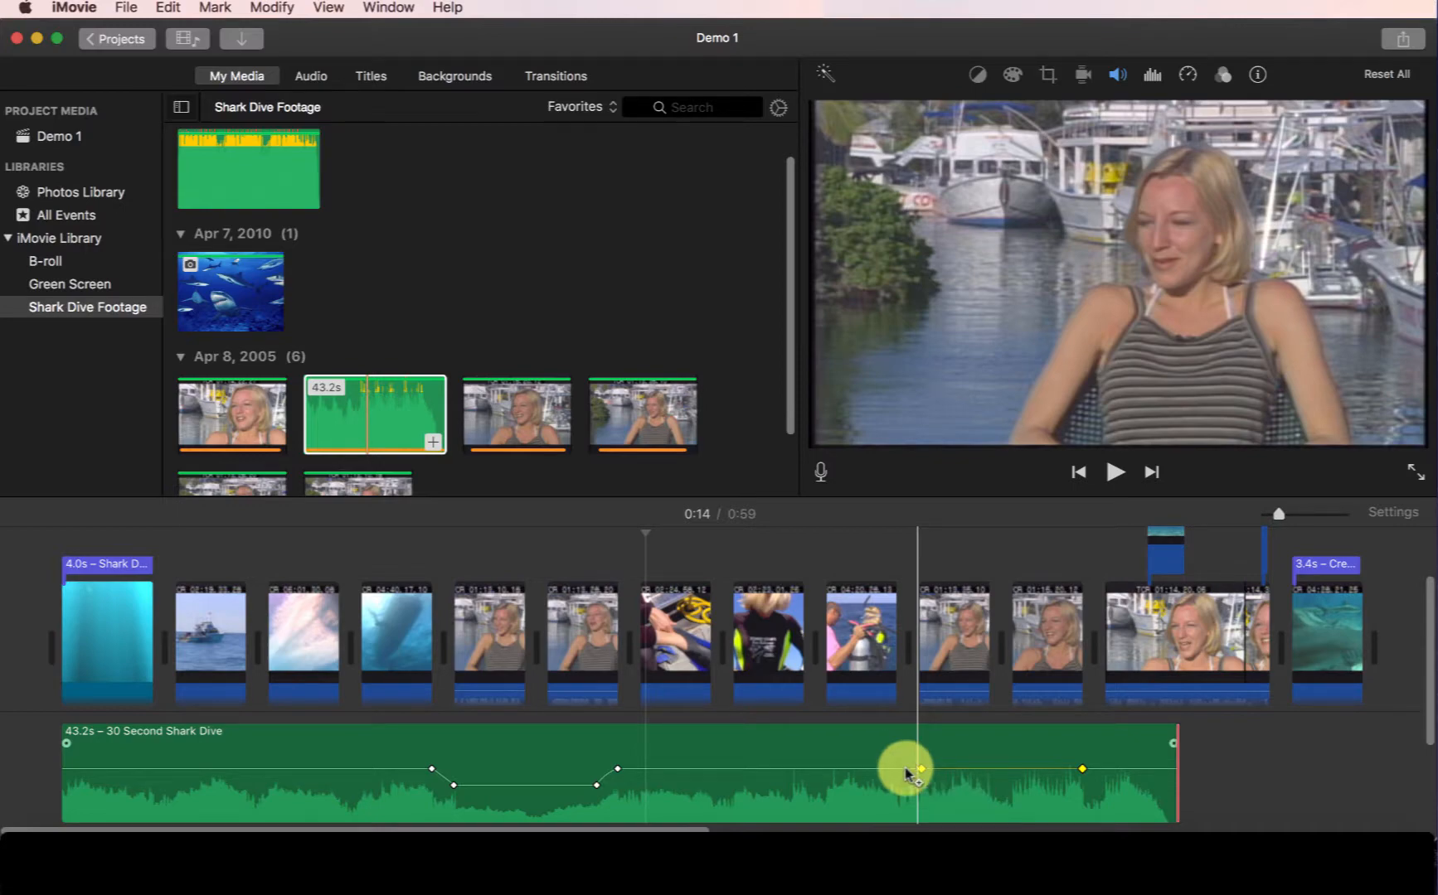
alt+click(904, 769)
alt+click(1105, 770)
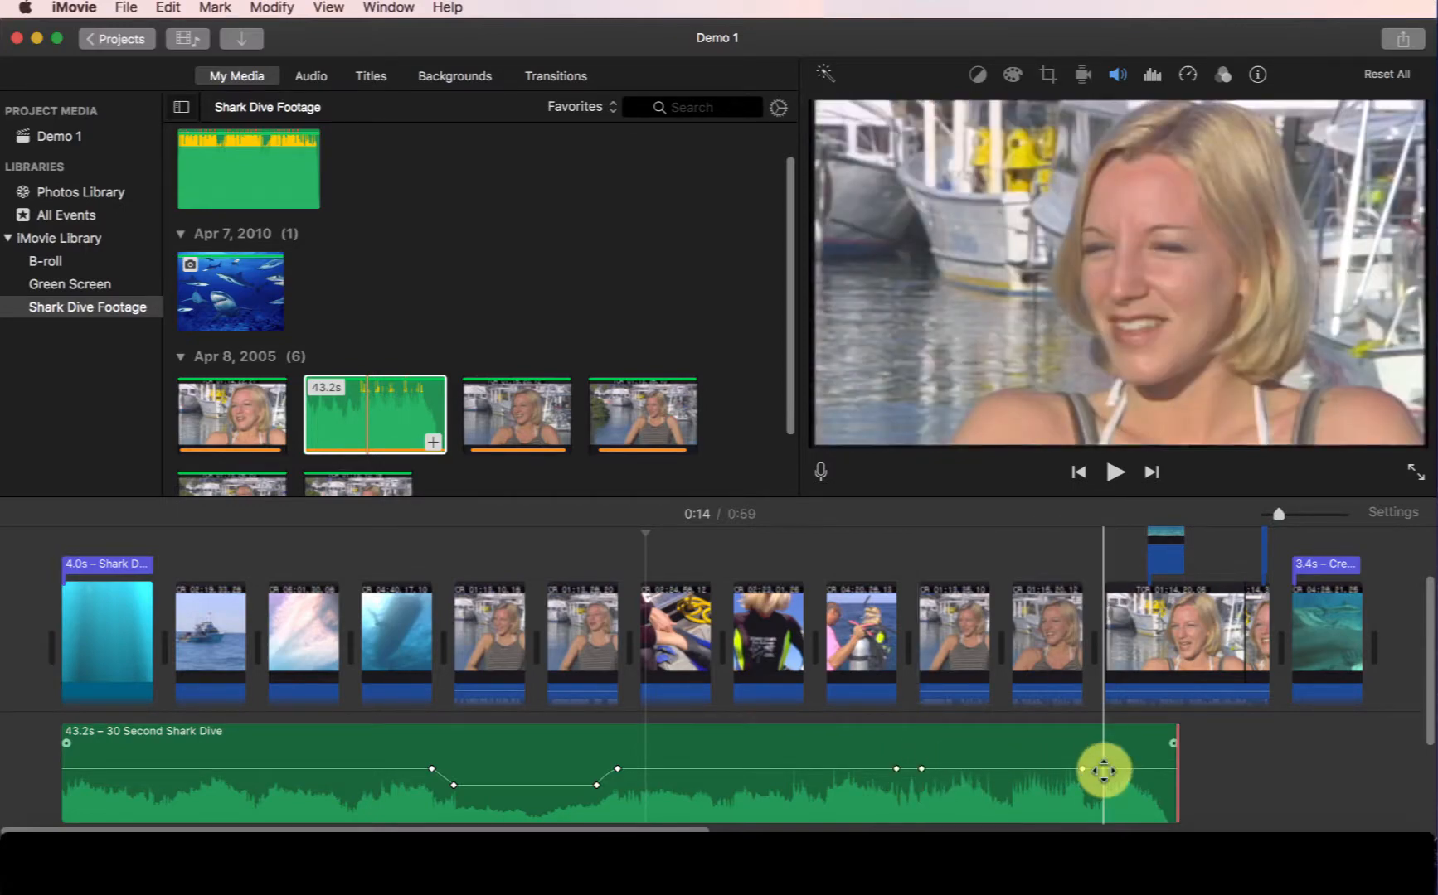
drag(1001, 773, 1001, 797)
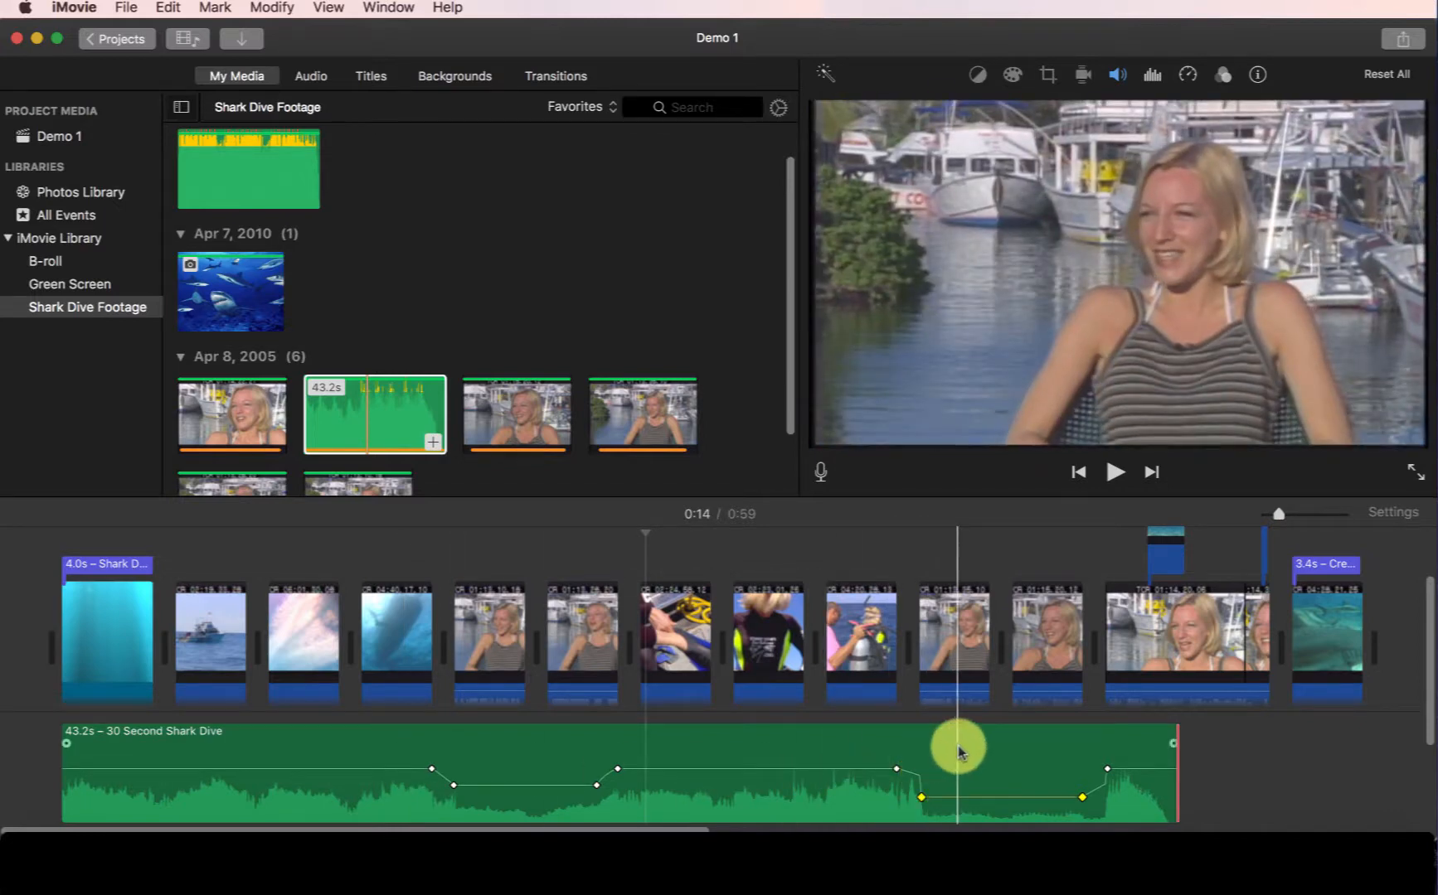
Delete the volume keyframes around the later interview section of the music clip.
drag(959, 752, 959, 752)
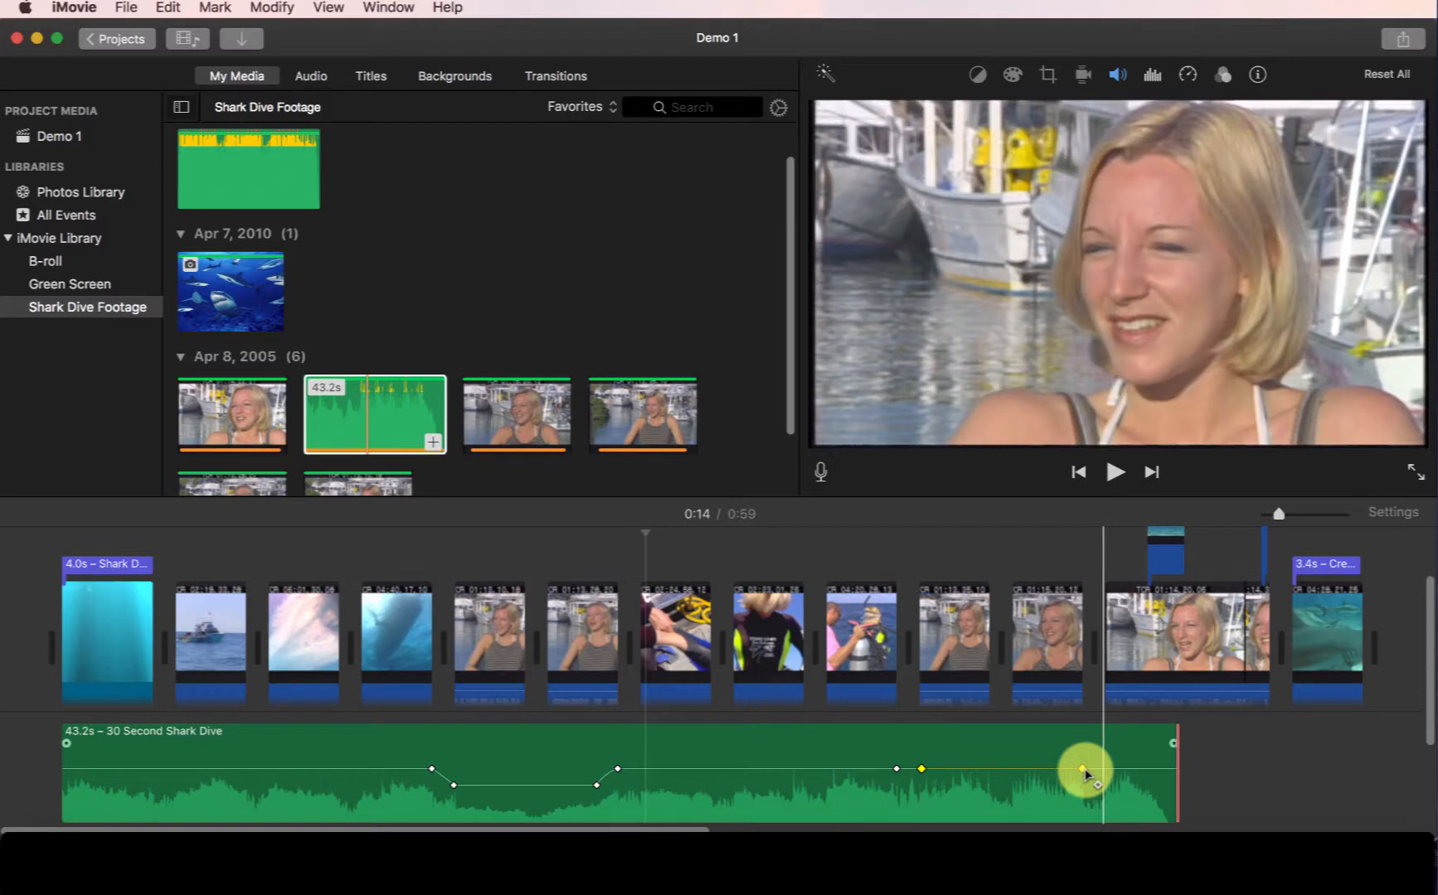
right_click(1084, 773)
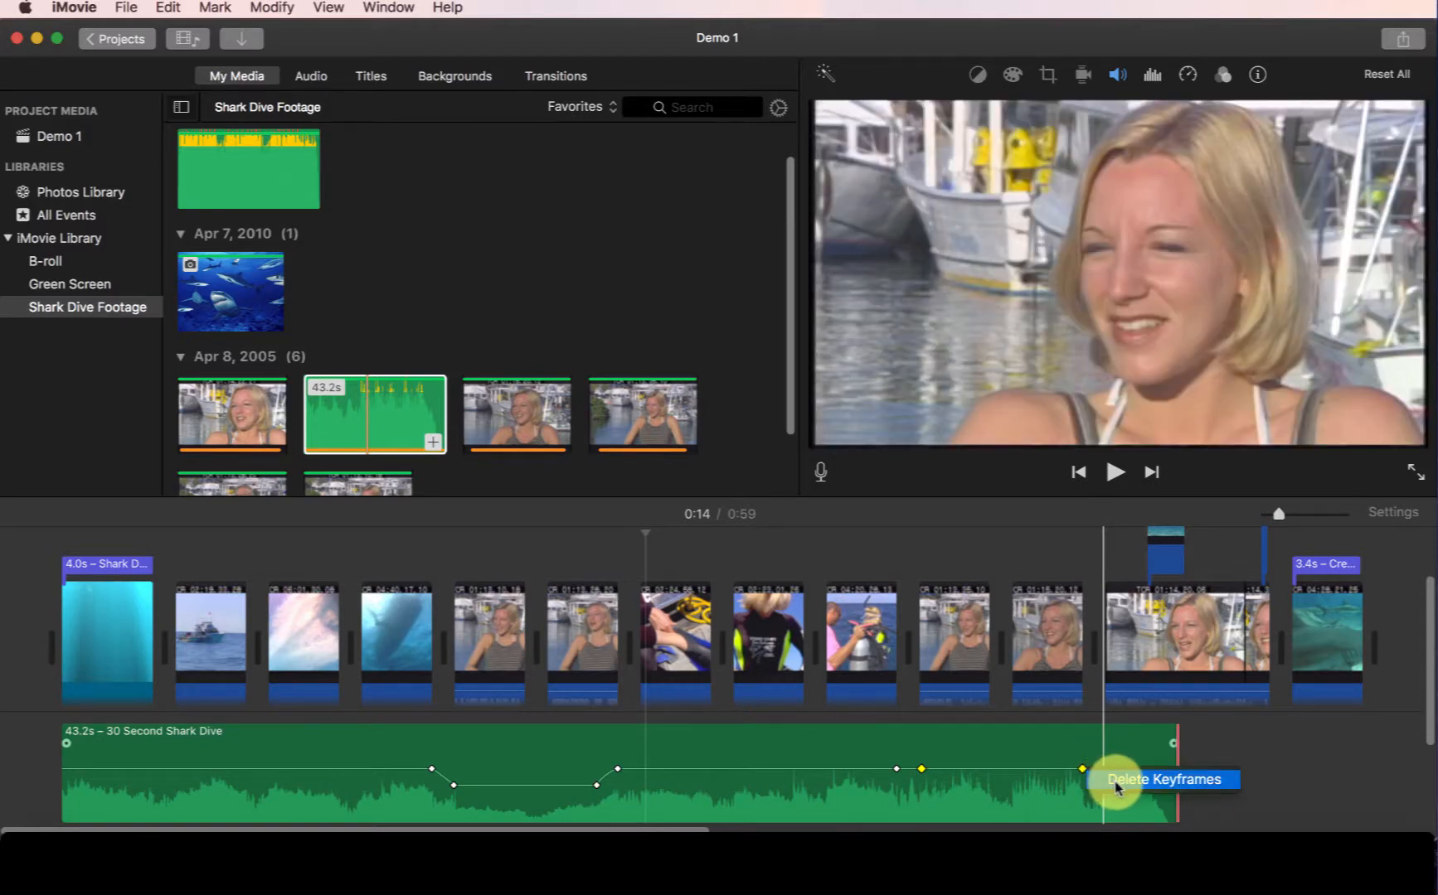
click(1117, 782)
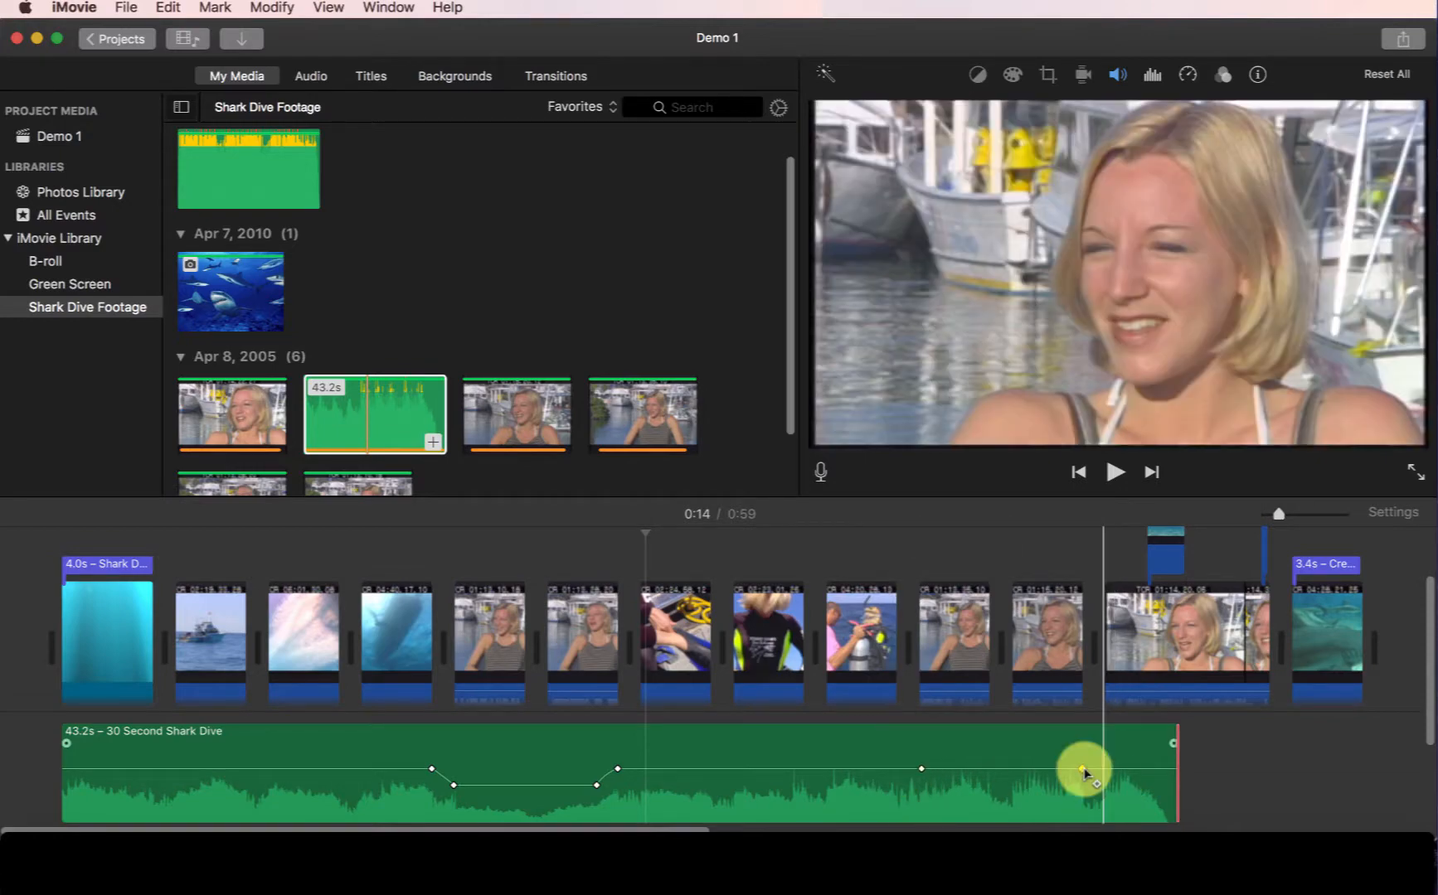
right_click(1085, 773)
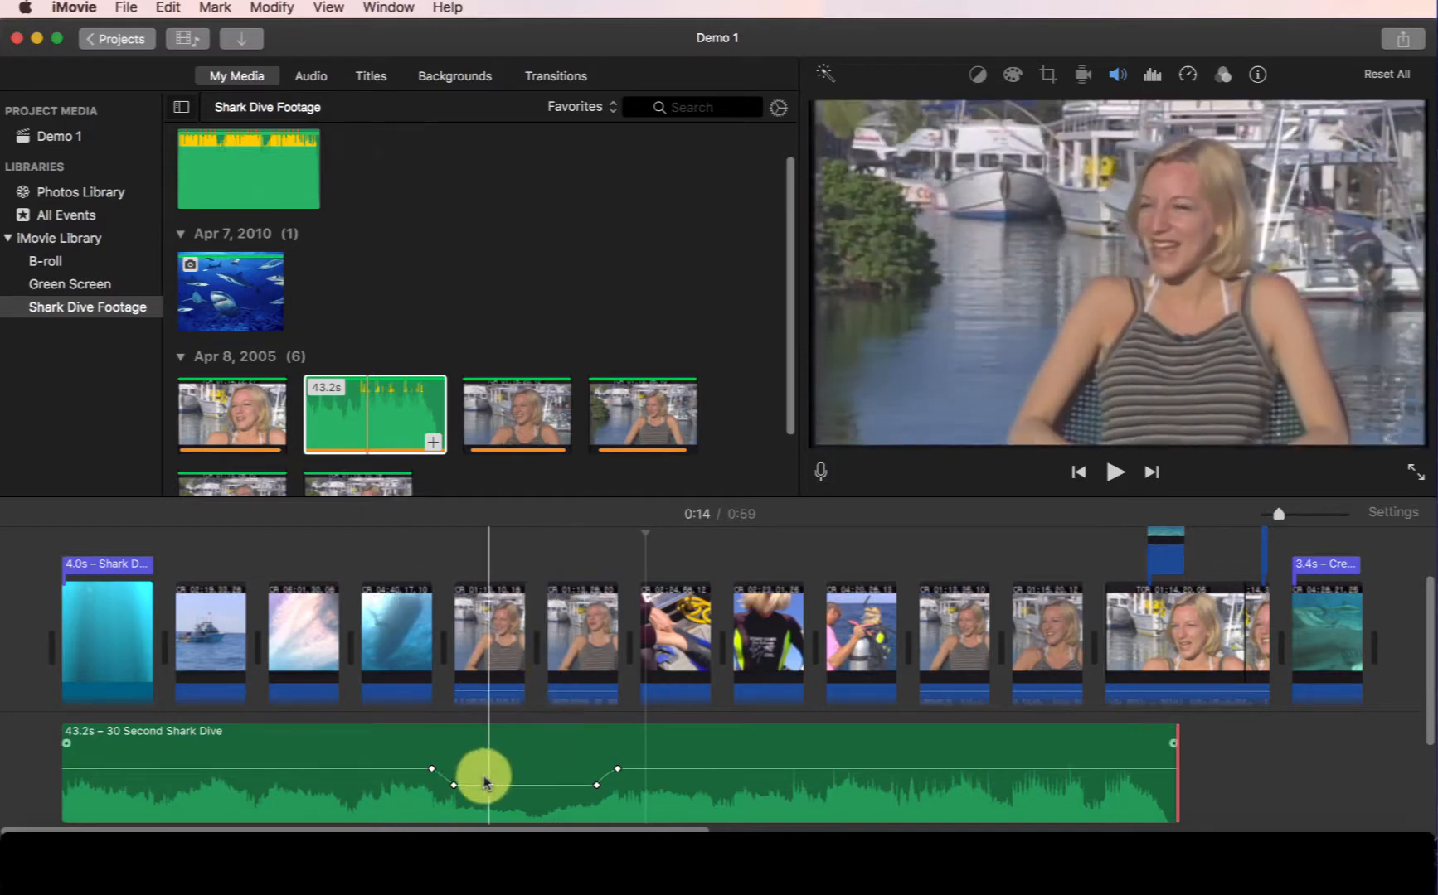
Delete the remaining volume keyframes around the first interview section so the music clip has no keyframes.
right_click(453, 786)
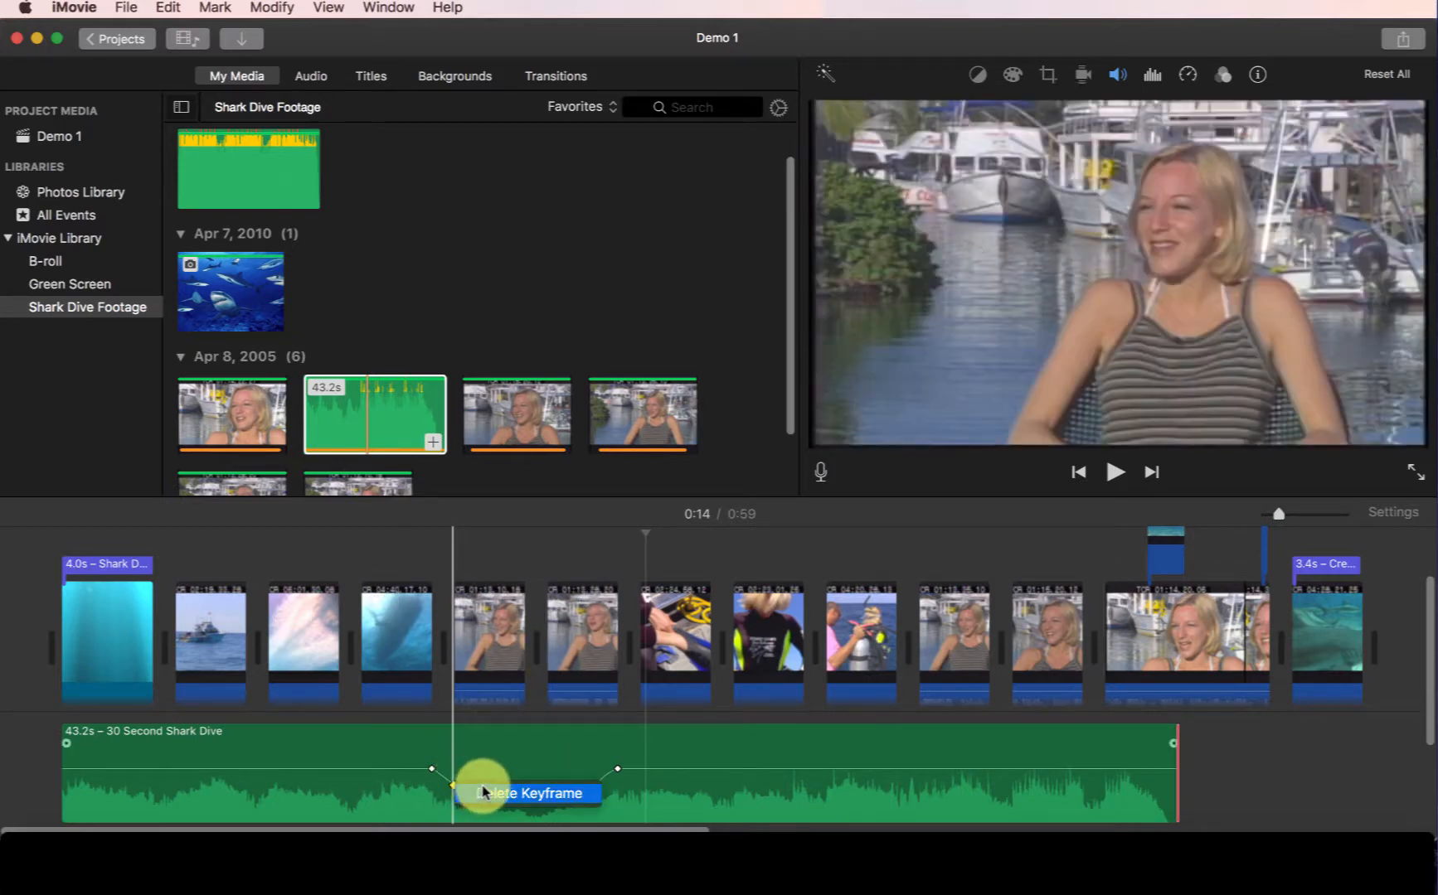
drag(453, 786, 595, 784)
right_click(597, 783)
click(622, 784)
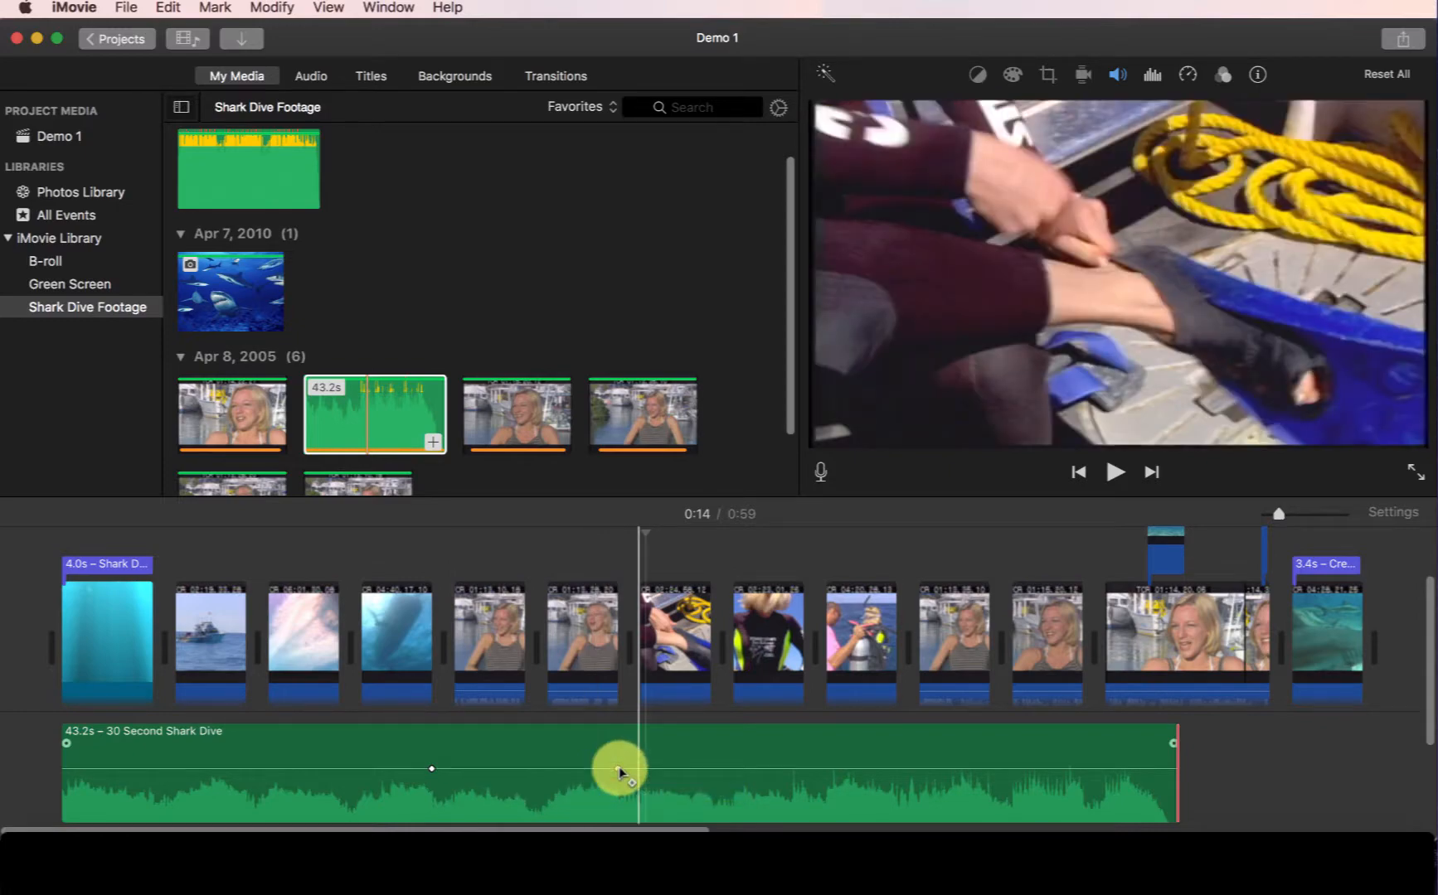
right_click(636, 773)
click(645, 788)
right_click(445, 777)
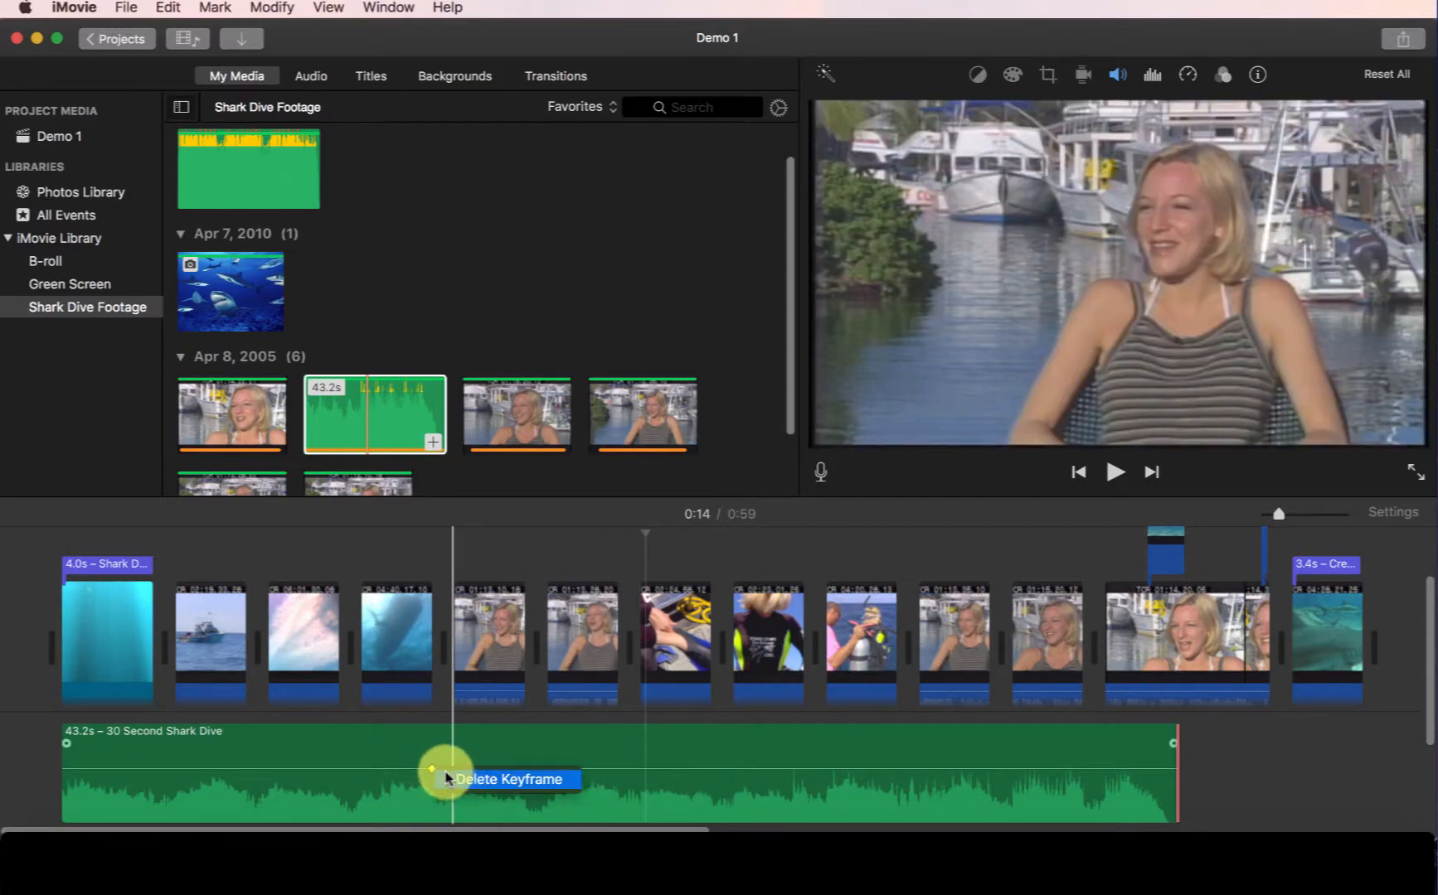
click(481, 779)
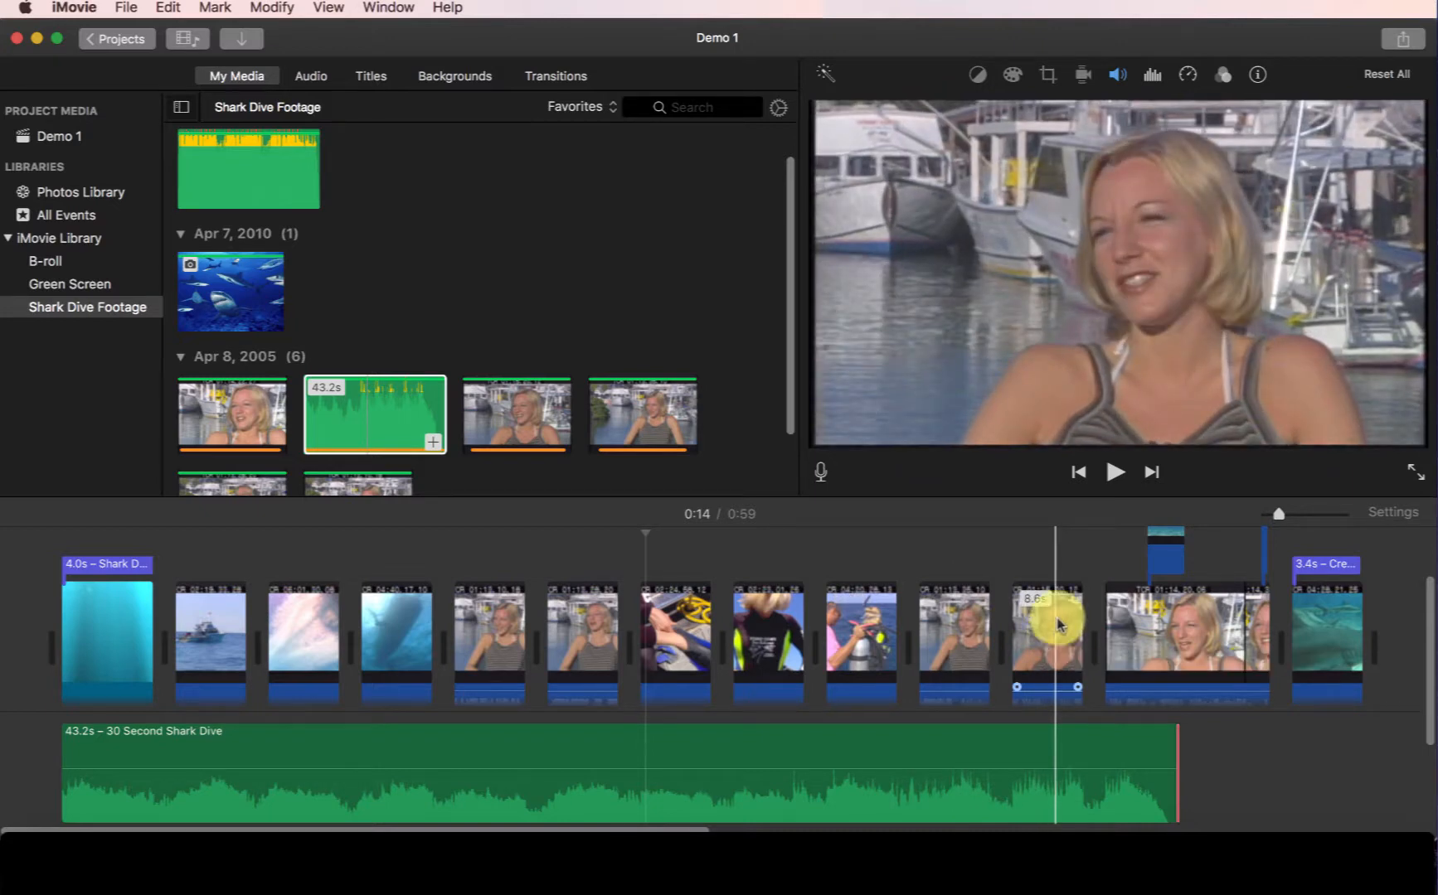
Select the first interview clip and turn on Lower volume of other clips, pushing its amount slider fully up.
click(1117, 73)
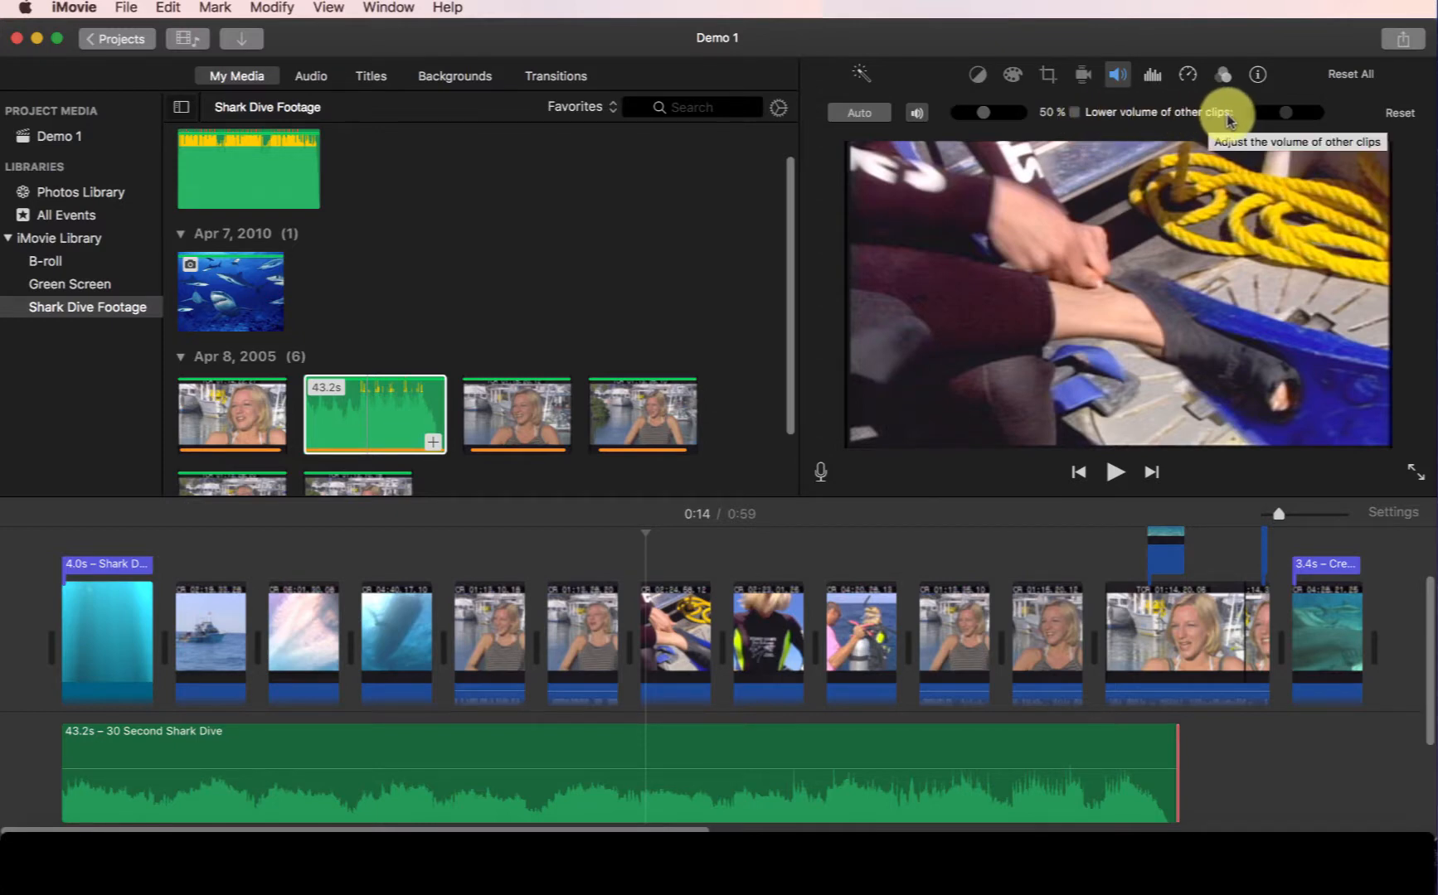
click(481, 674)
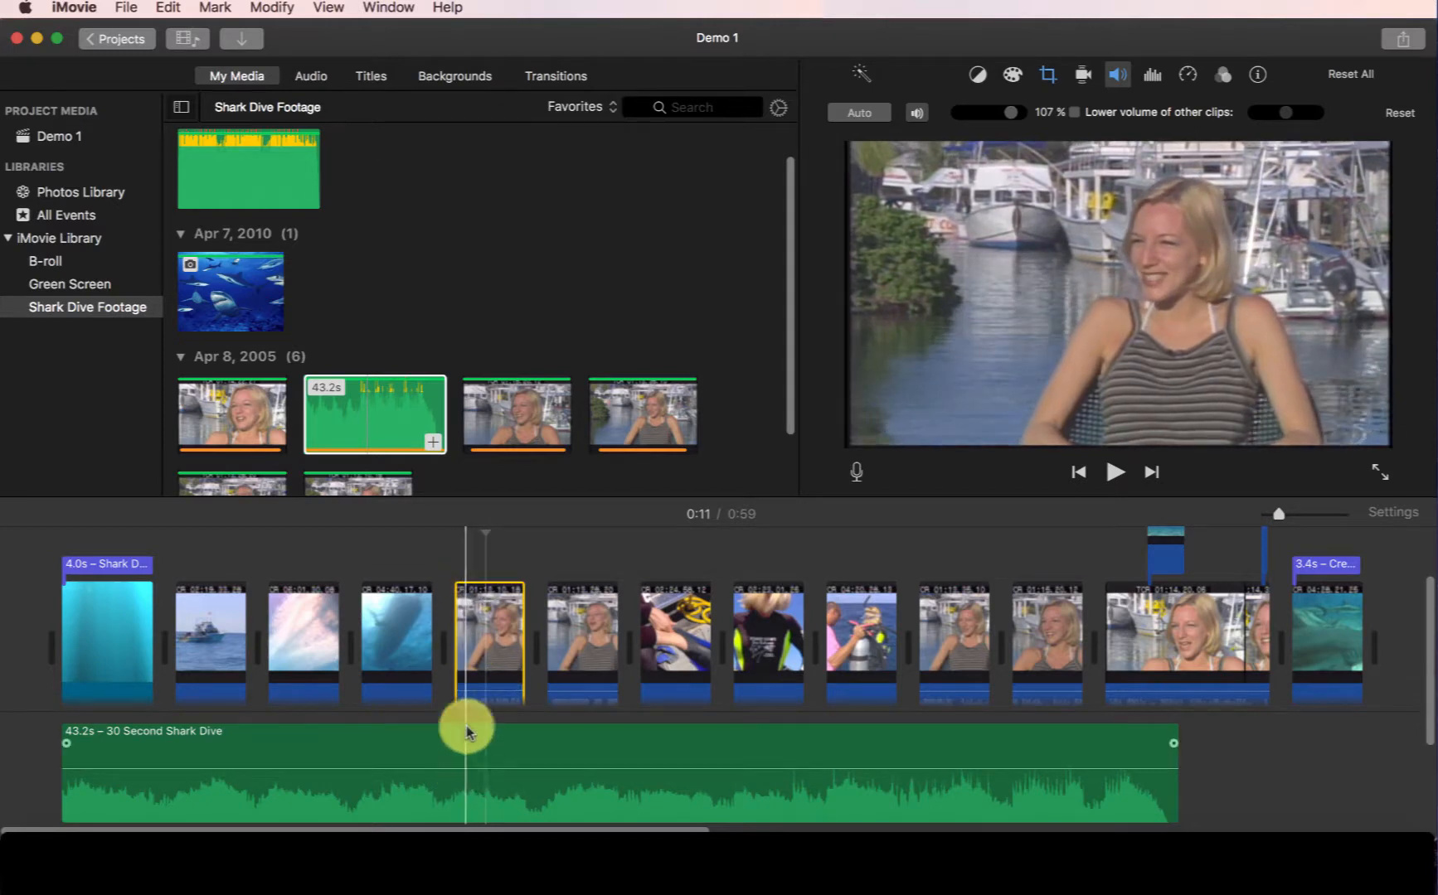
click(489, 630)
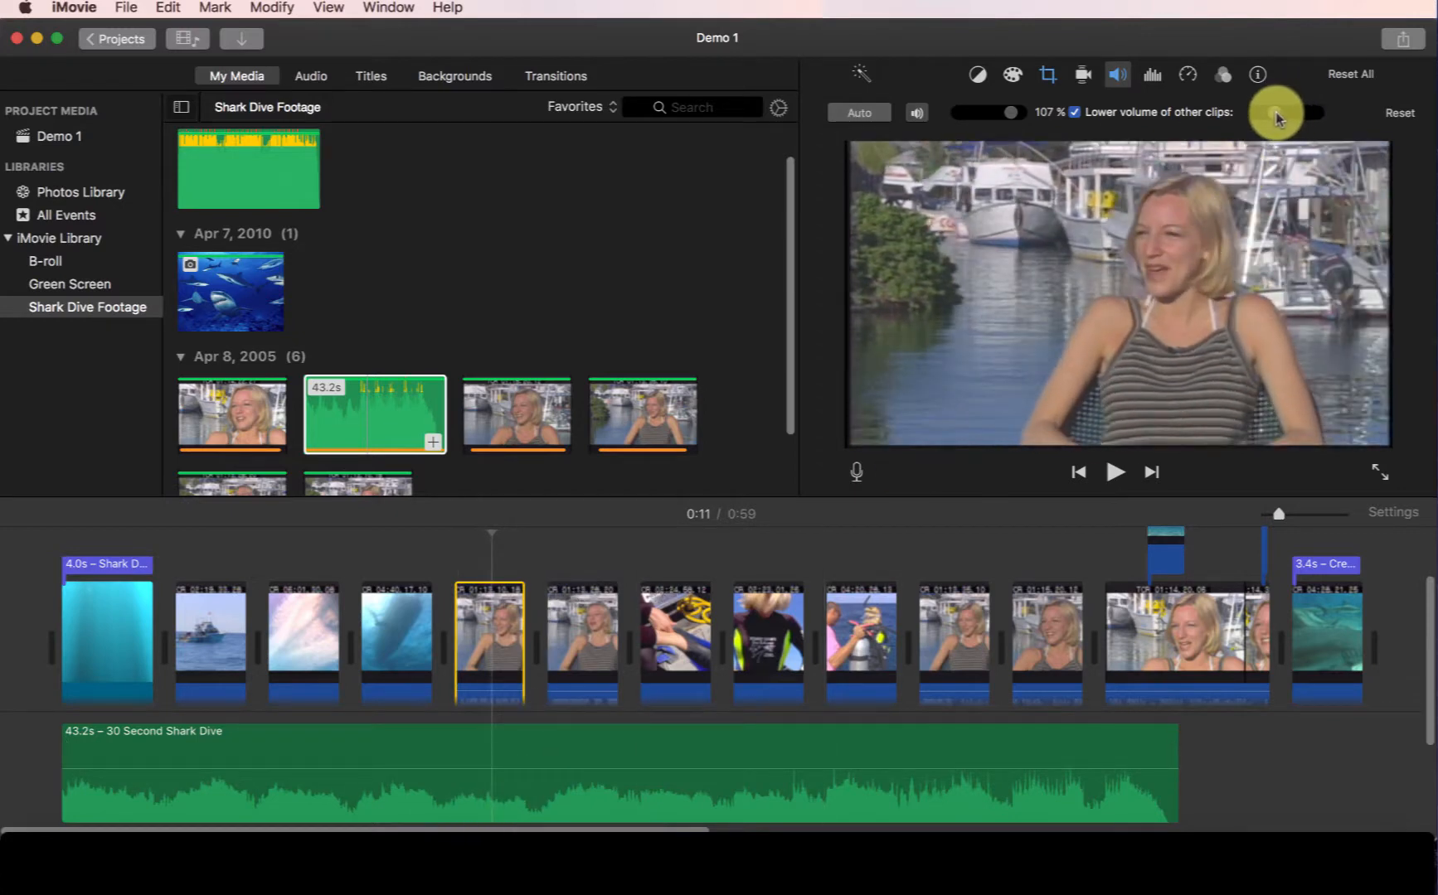
drag(1263, 112, 1311, 112)
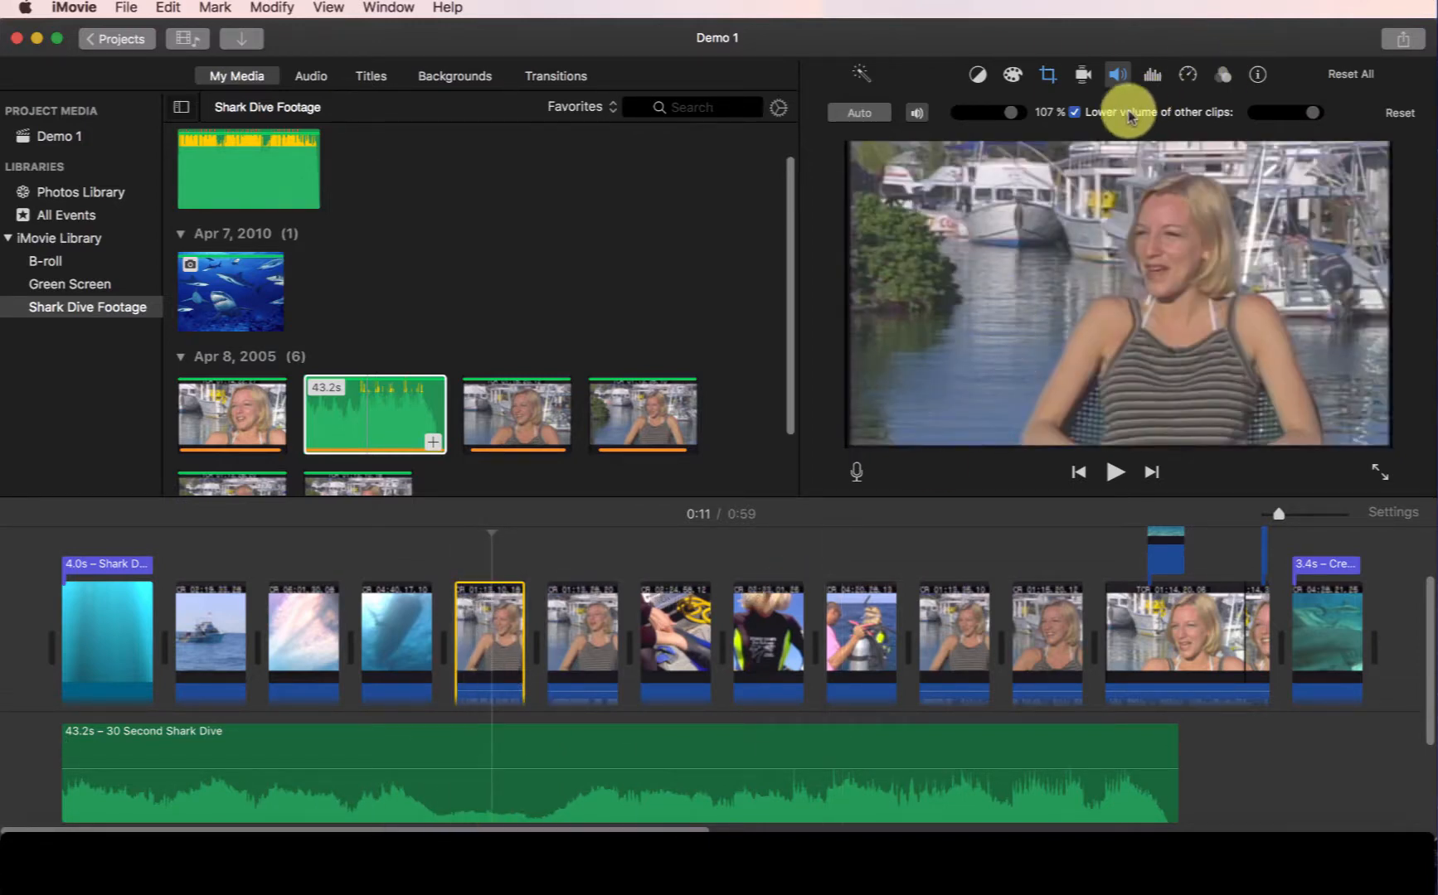
Select the other interview clips together, turn on Lower volume of other clips for them and adjust its amount slider.
click(583, 634)
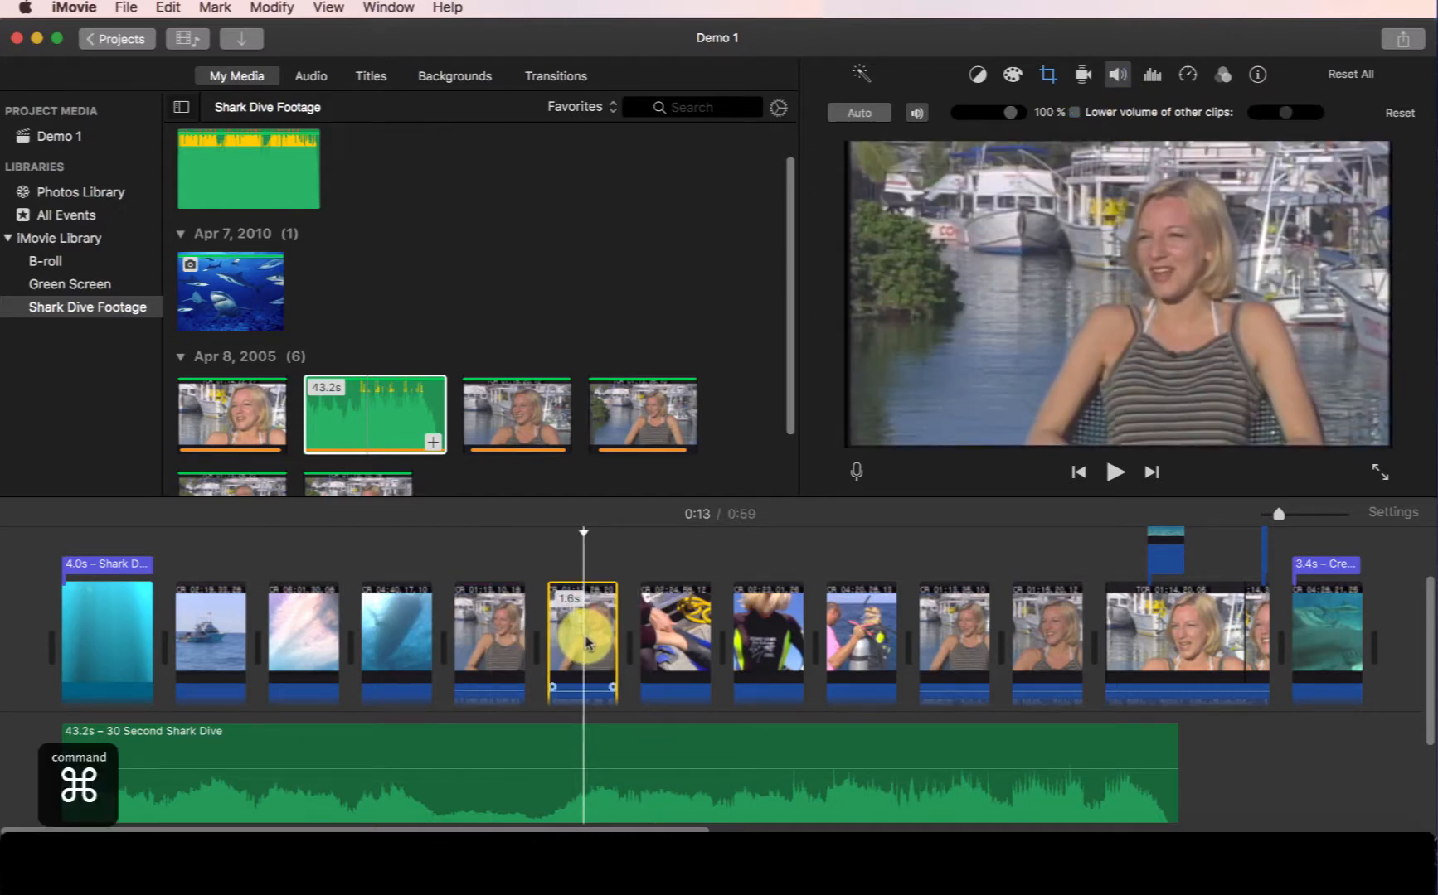
super+click(973, 632)
super+click(1041, 634)
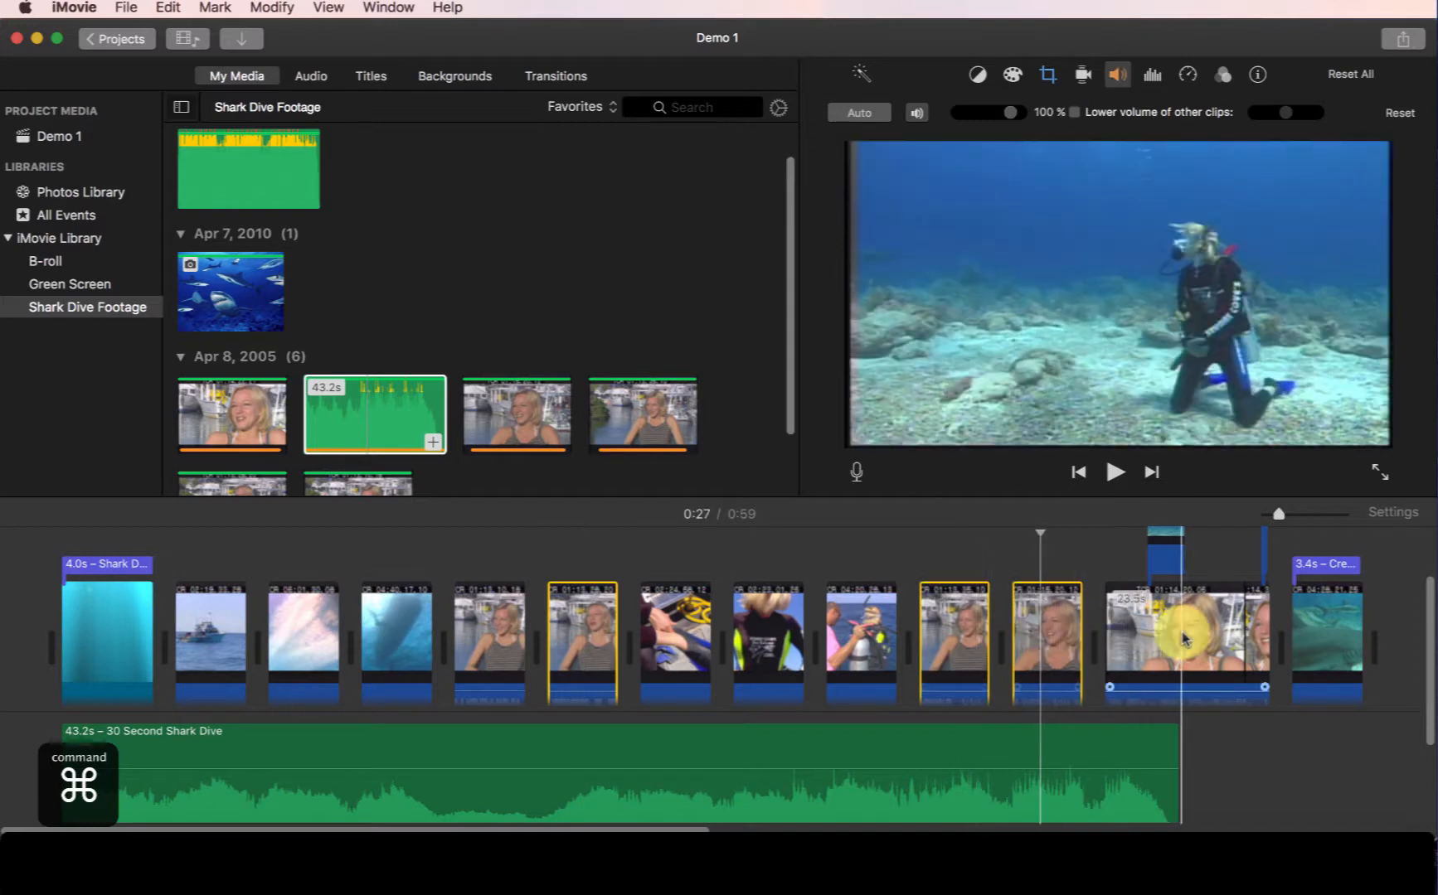
super+click(1183, 639)
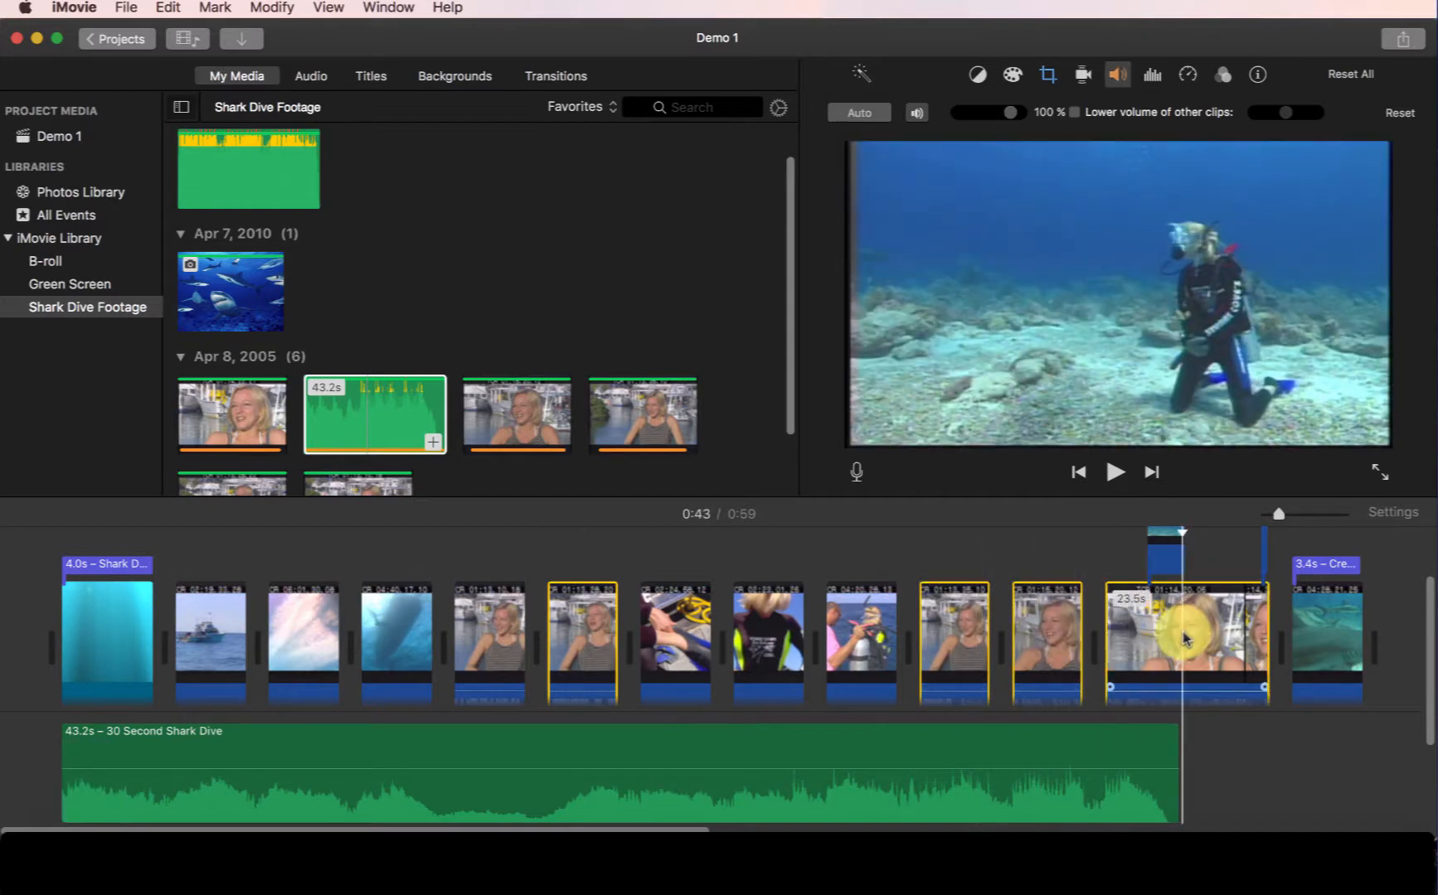
click(1075, 114)
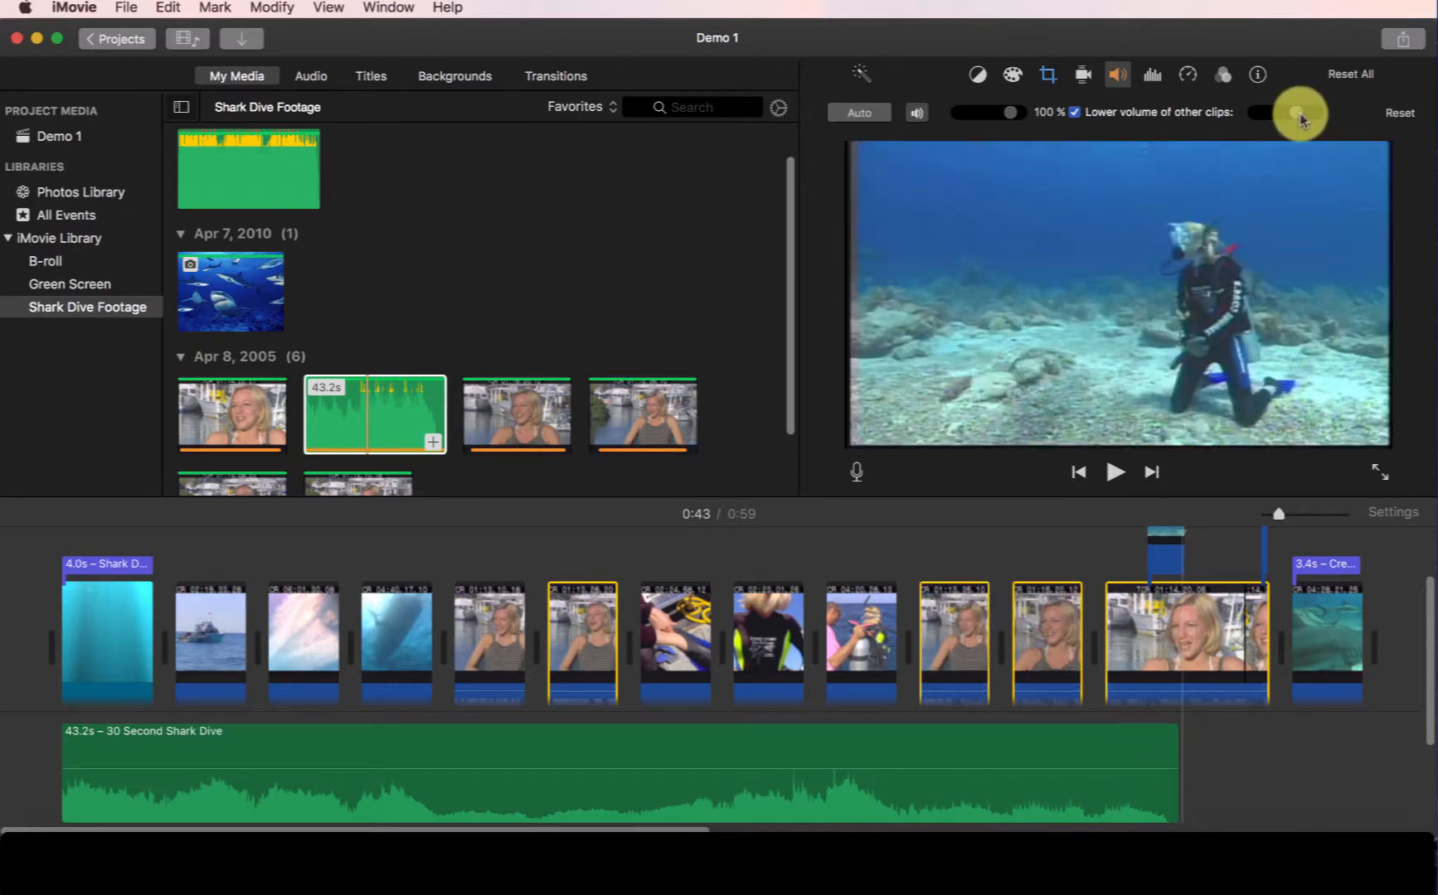
drag(1299, 114, 1275, 122)
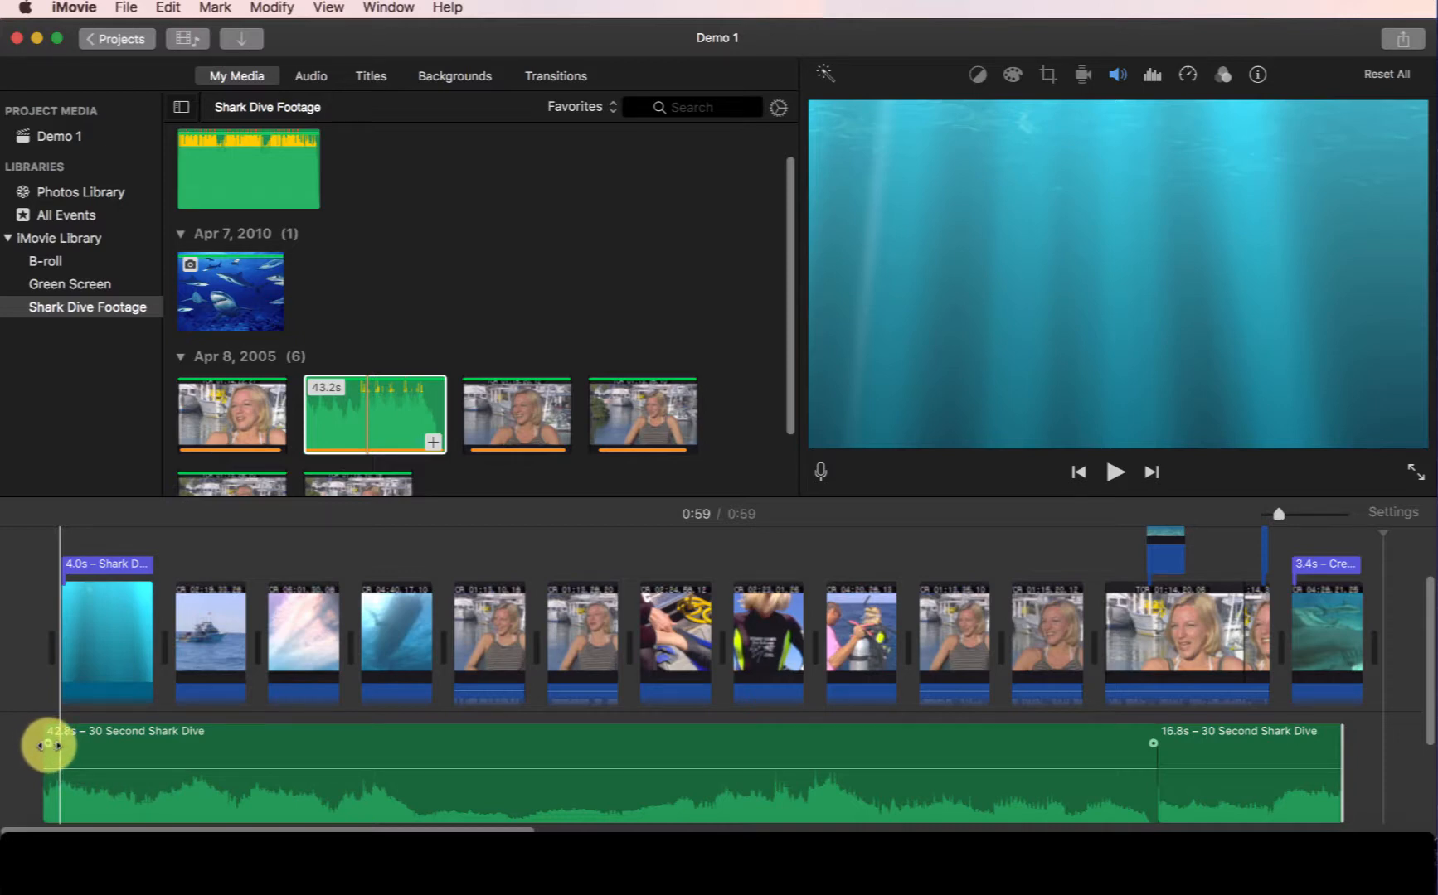
Add a fade-in at the start of the music clip and play back the opening of the project.
drag(48, 744, 221, 738)
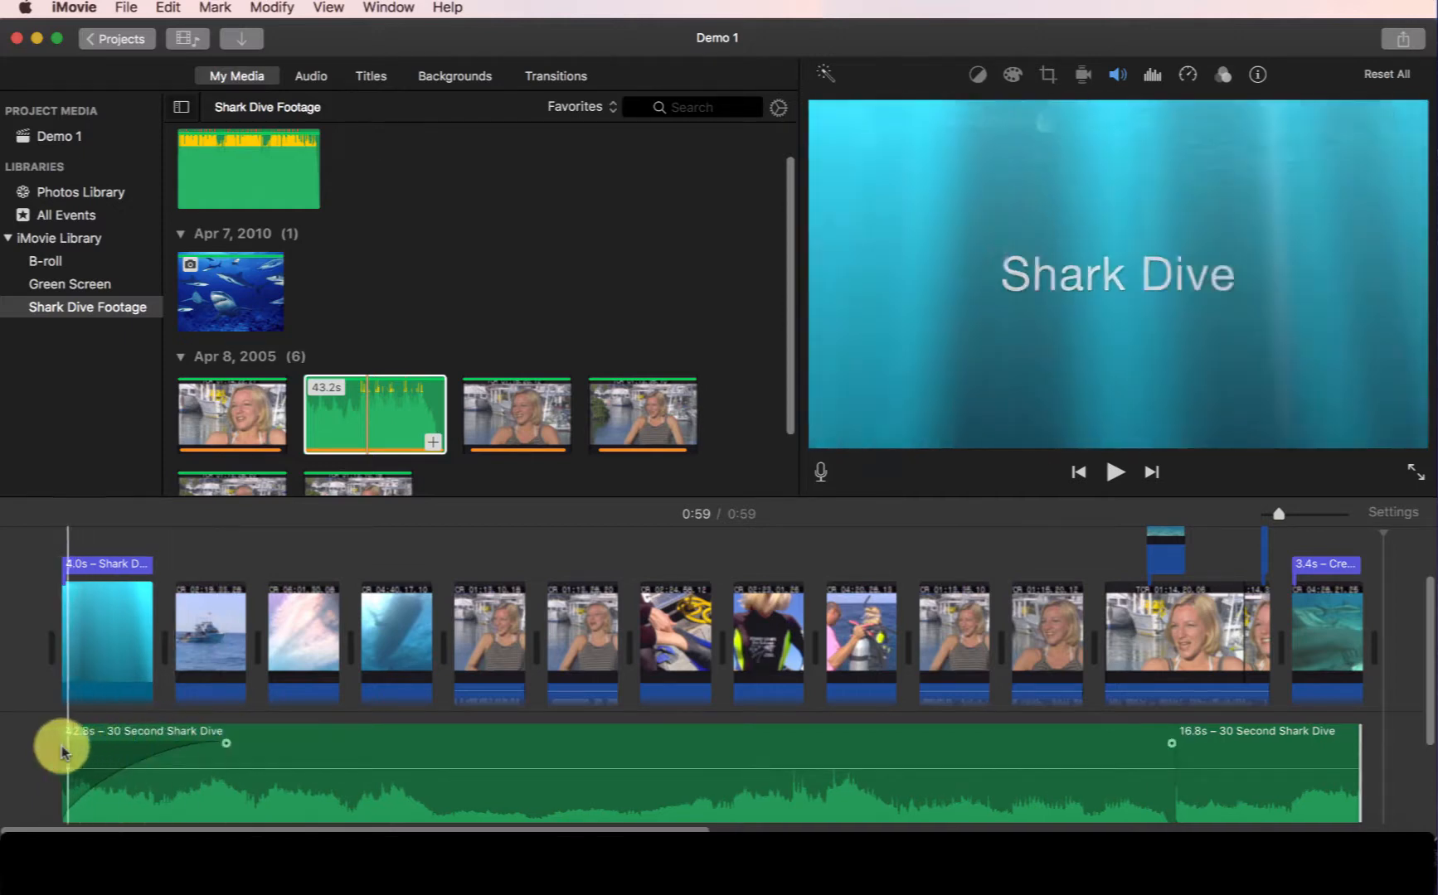
click(63, 549)
key(space)
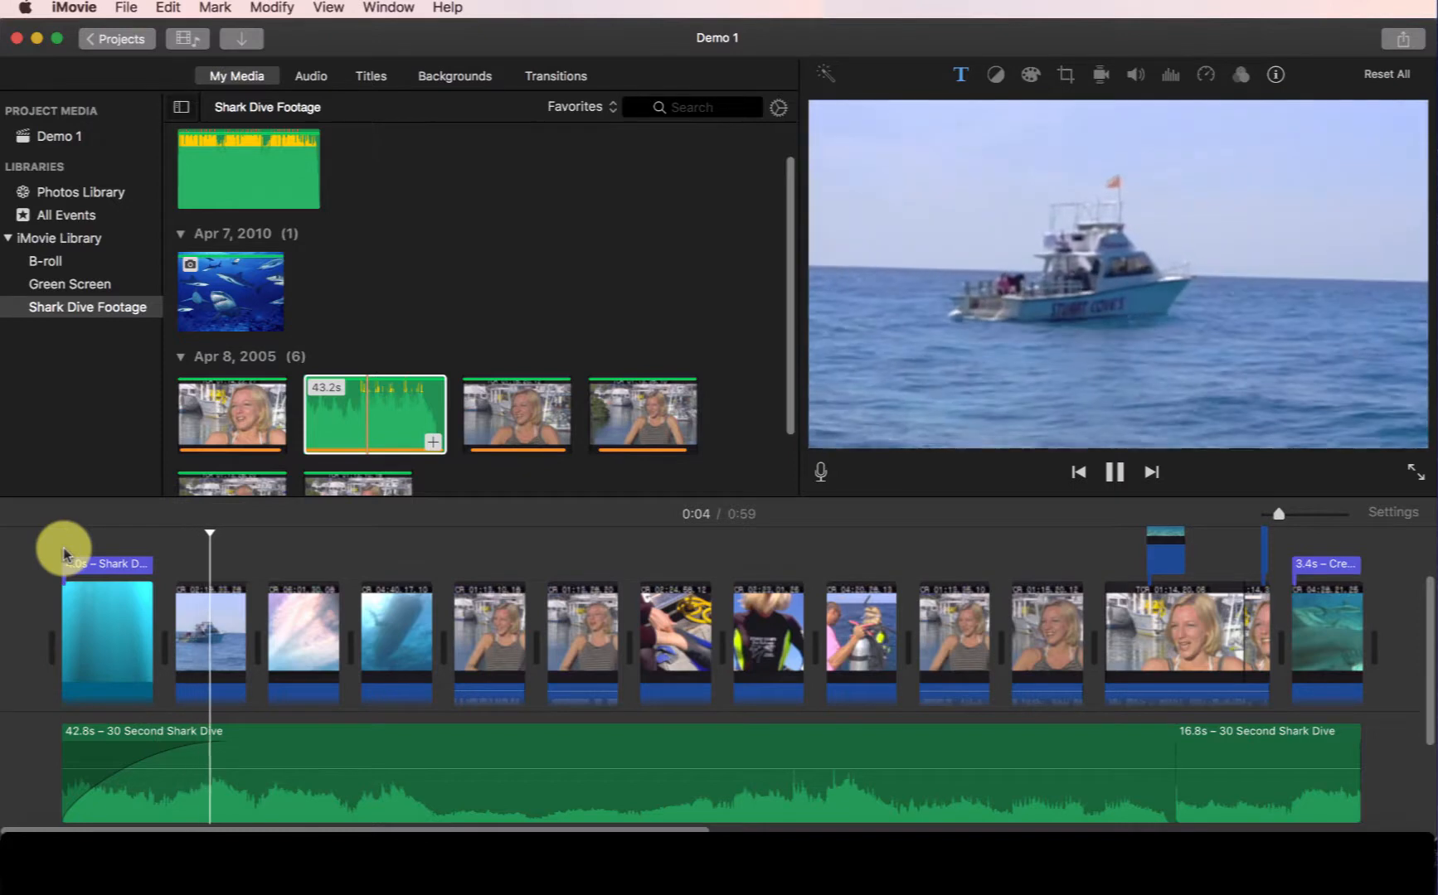
key(space)
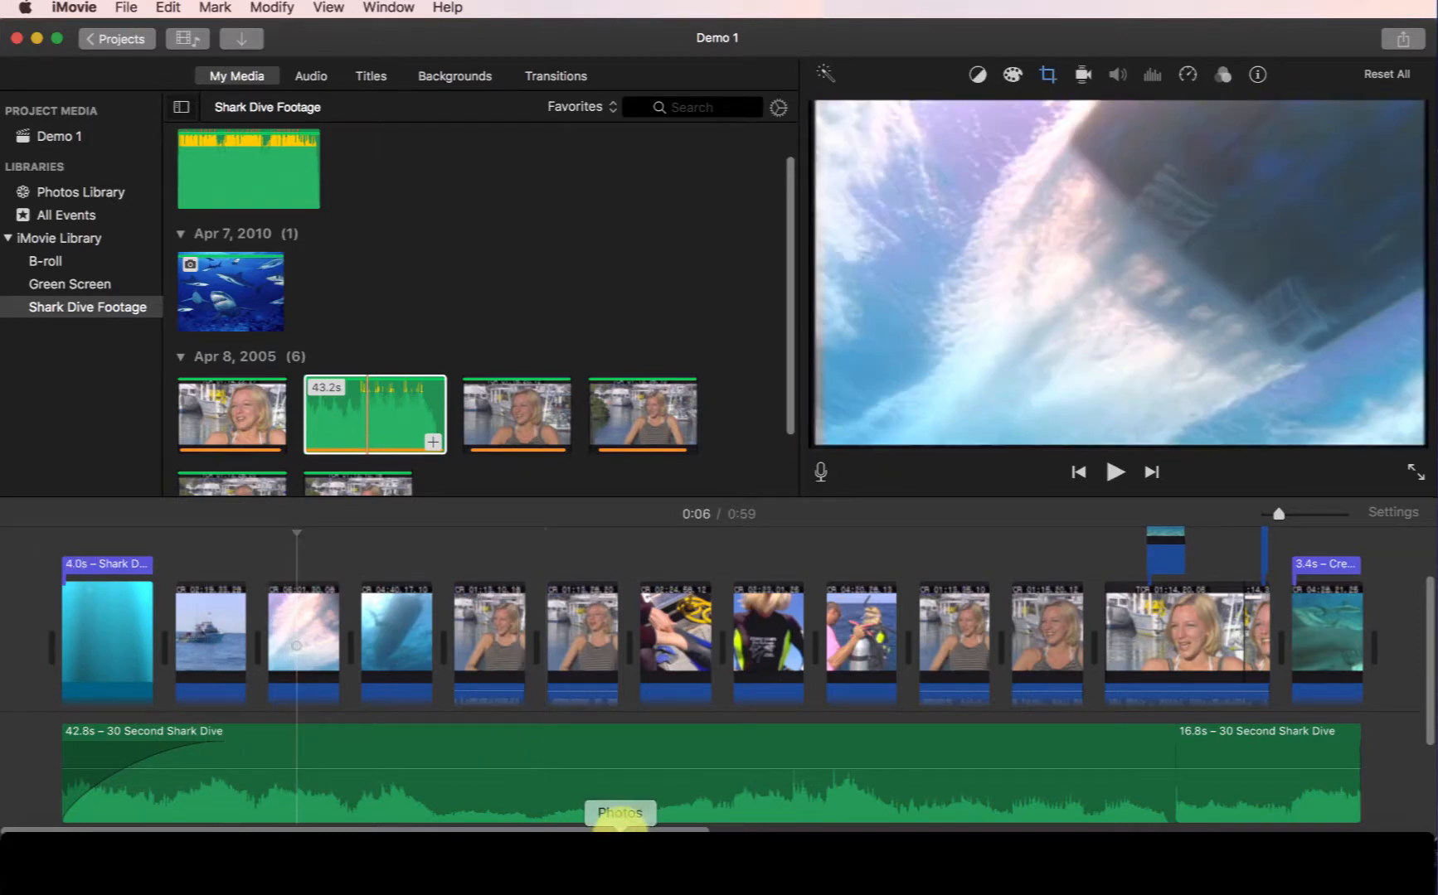
Add a fade-out at the end of the music clip and play the project back.
scroll(639, 822, right, 5)
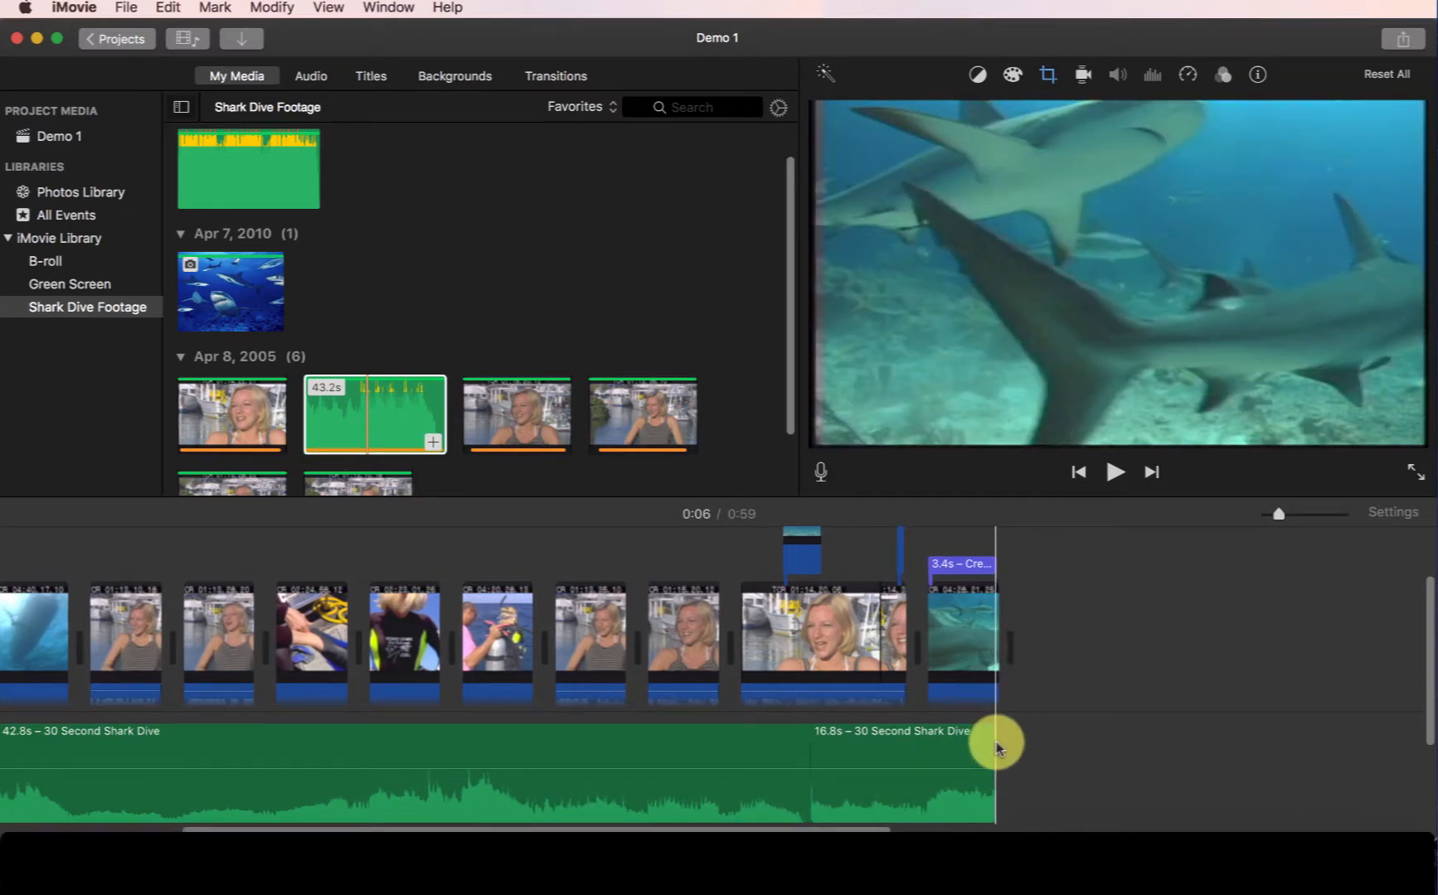
drag(995, 744, 898, 746)
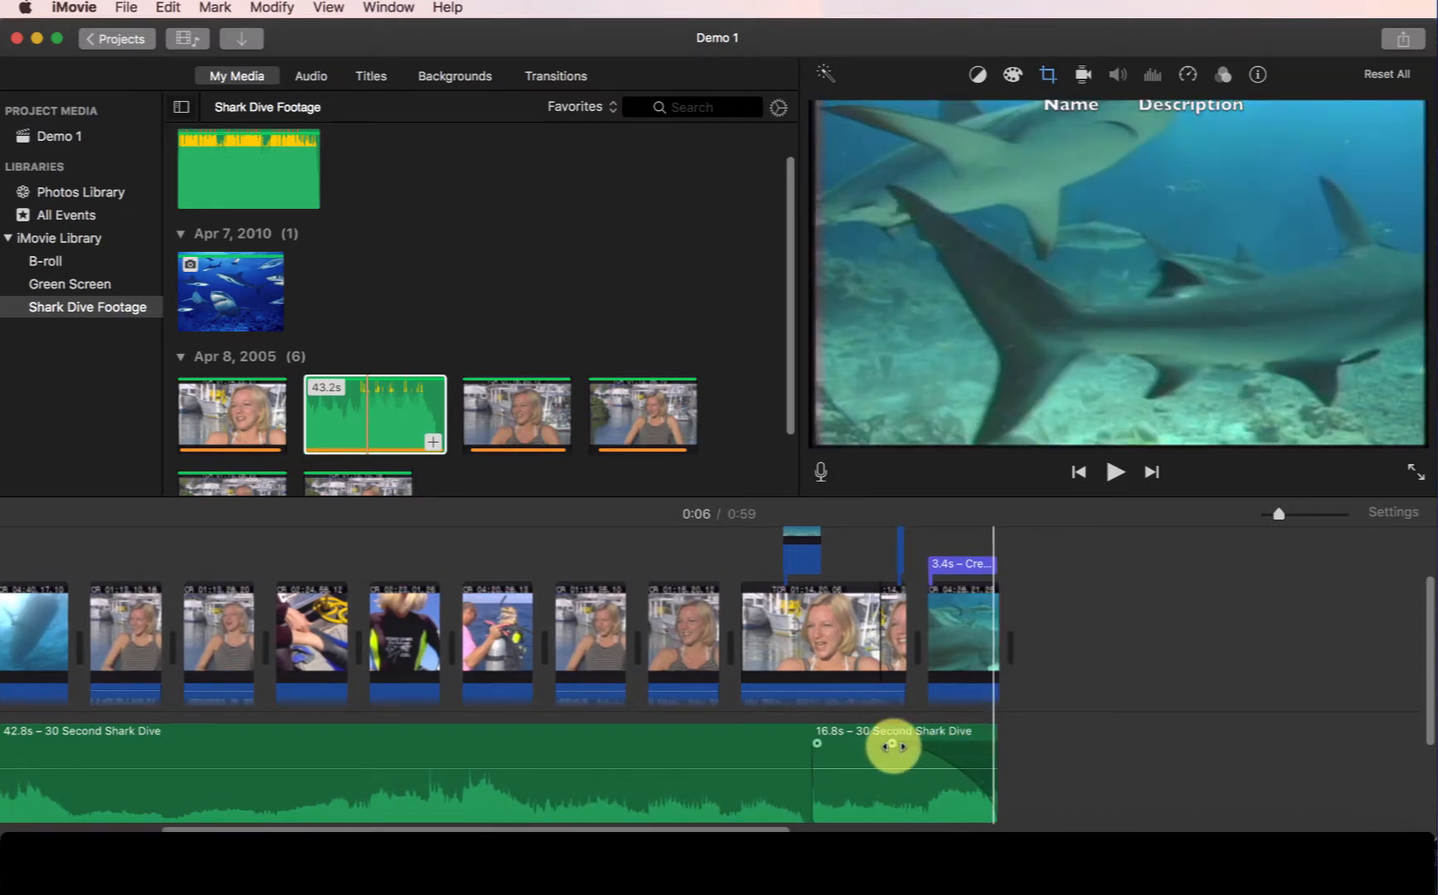
drag(841, 576, 872, 558)
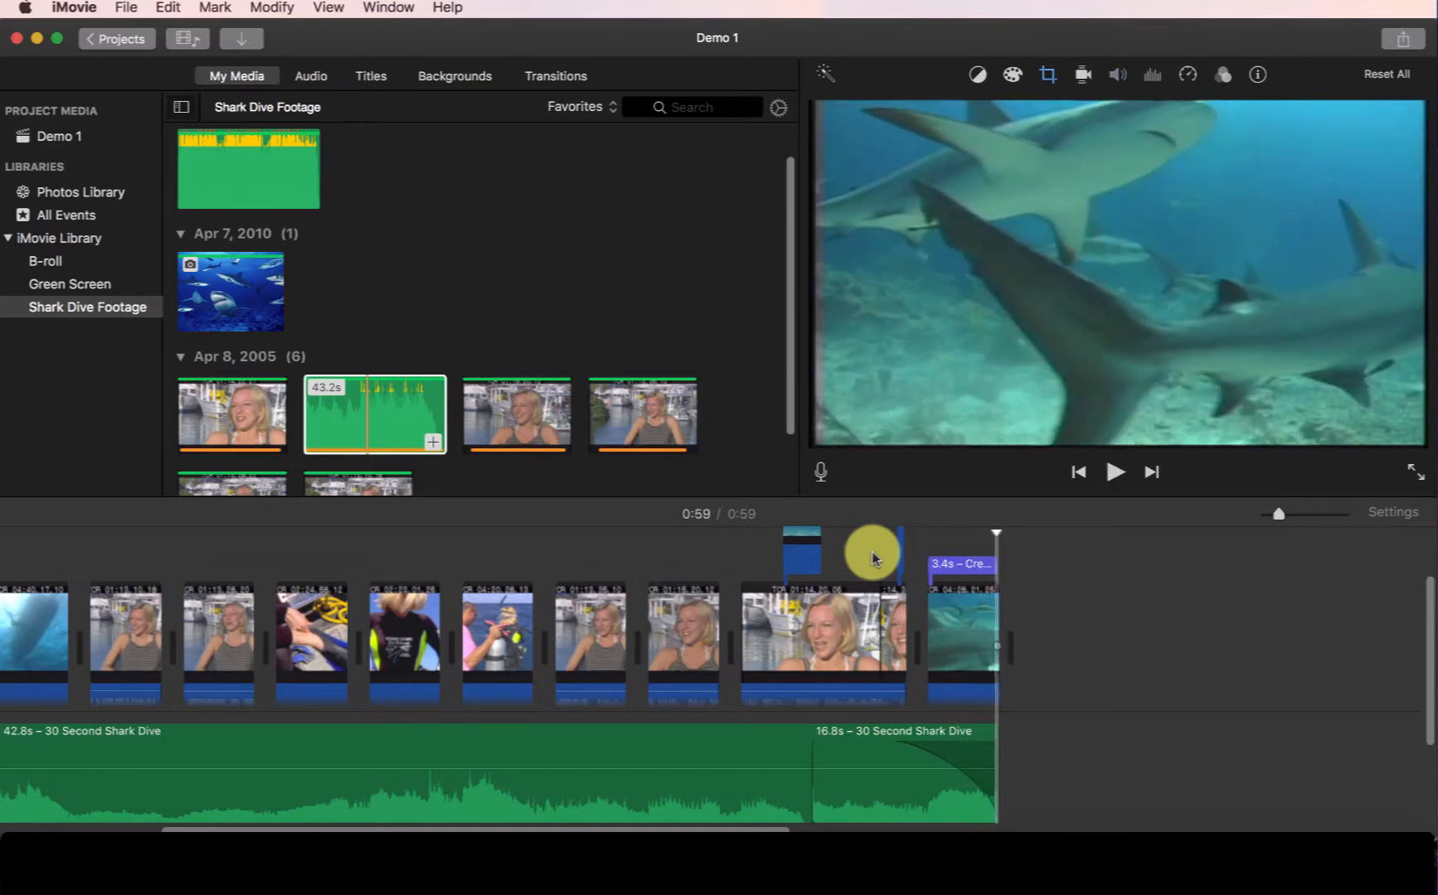
key(space)
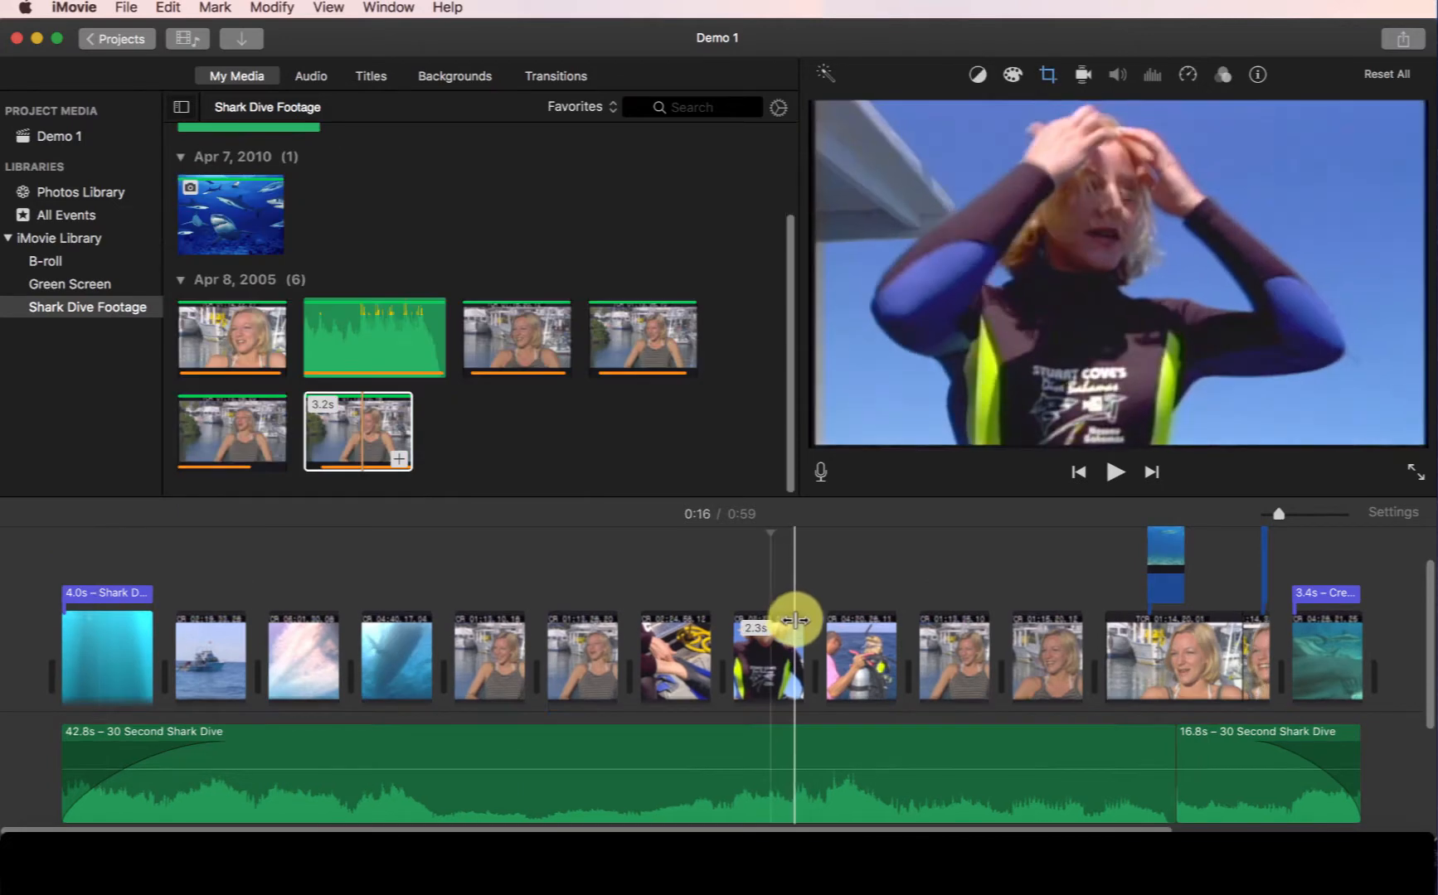
drag(798, 621, 804, 623)
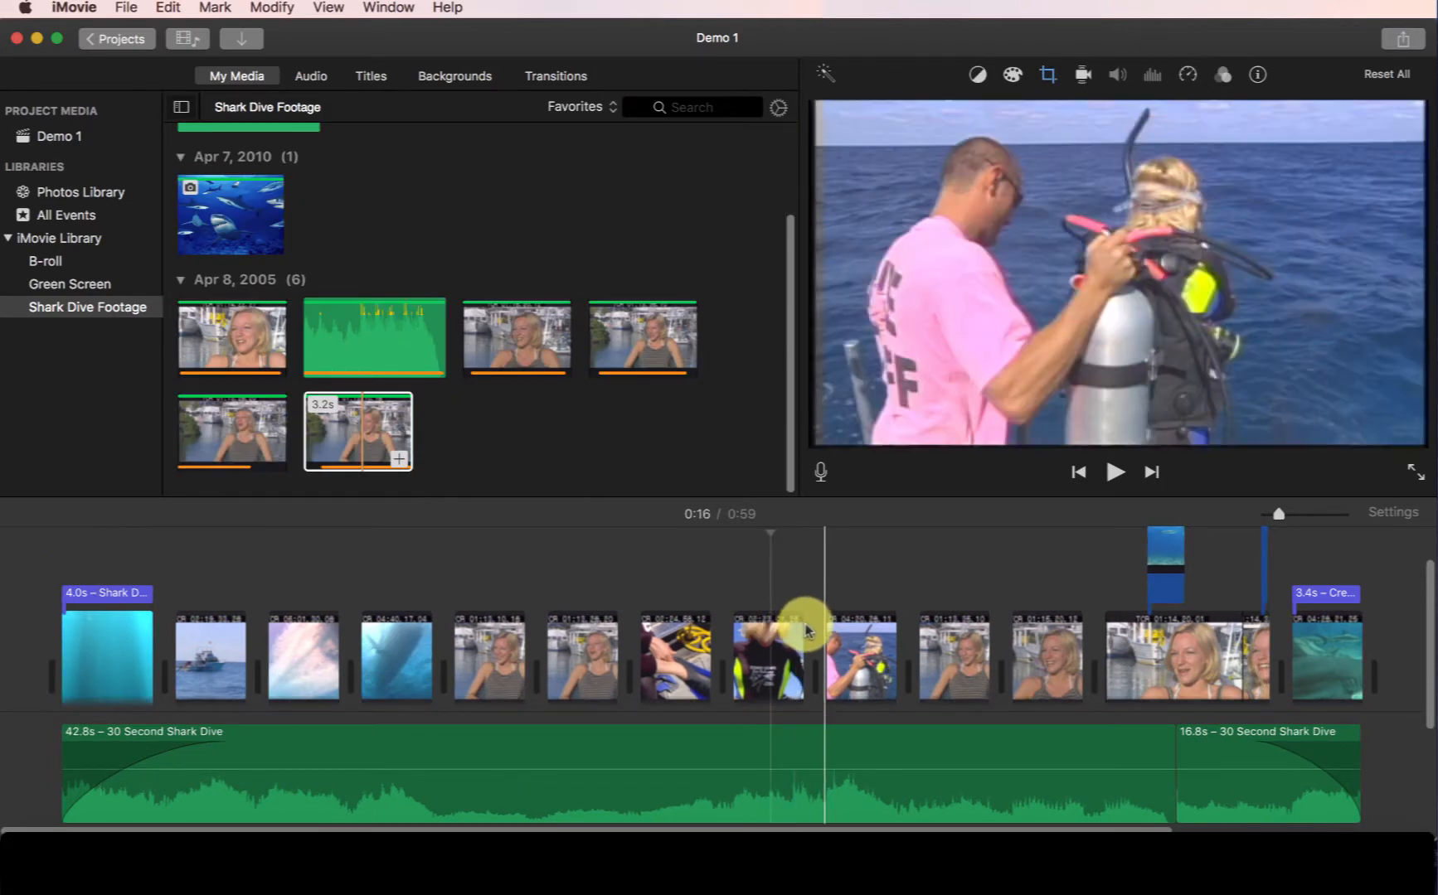